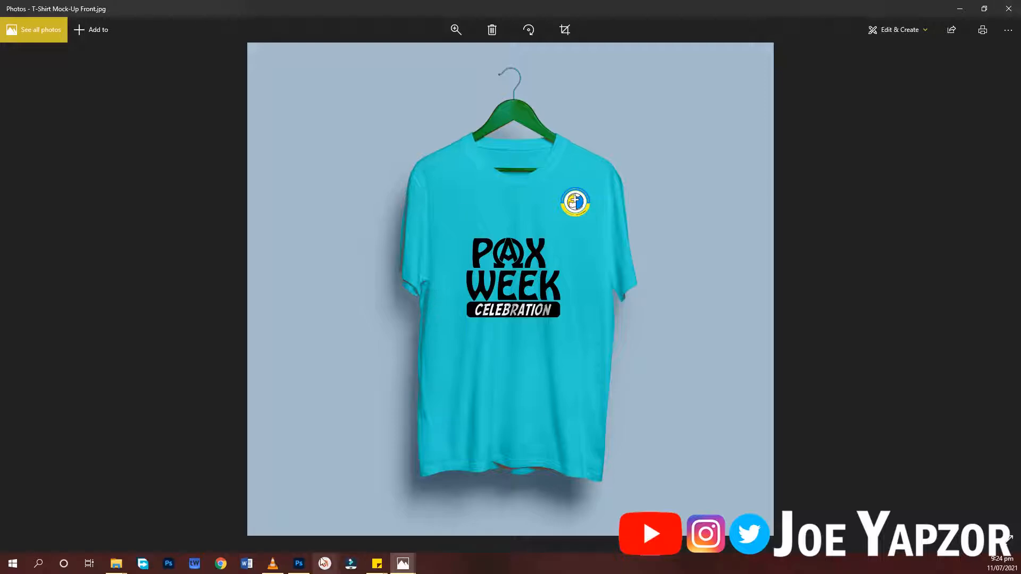
- Switch to Photoshop and open the contents of the "Your design here" smart object in T-Shirt Mock-Up Front.psd
left_click(299, 564)
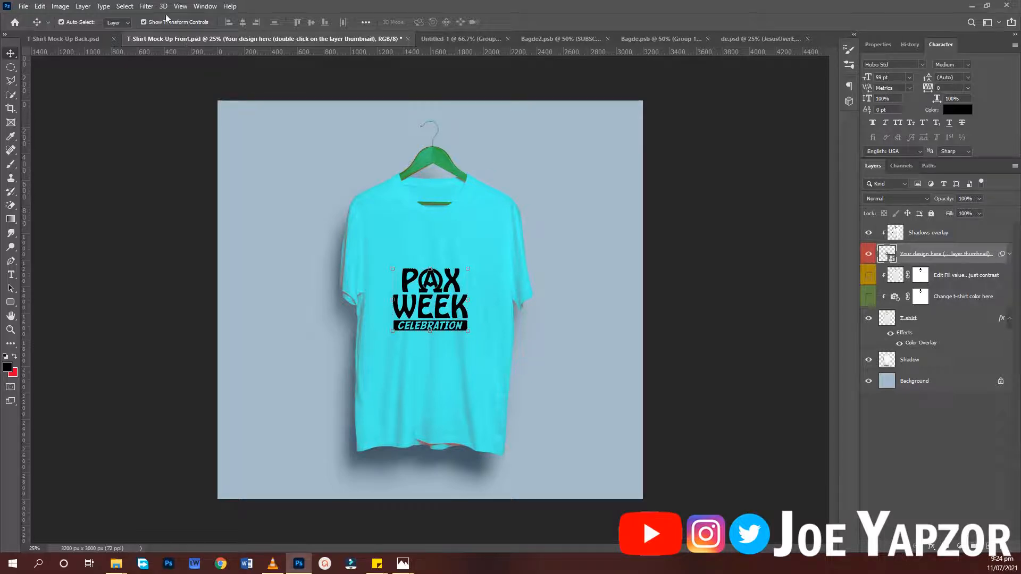
left_click(731, 263)
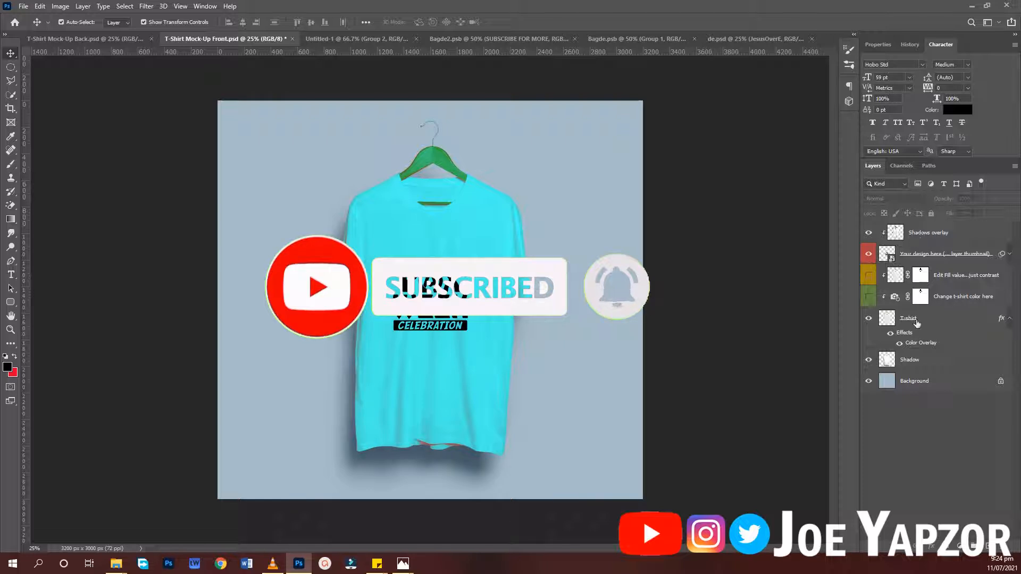
left_click(886, 256)
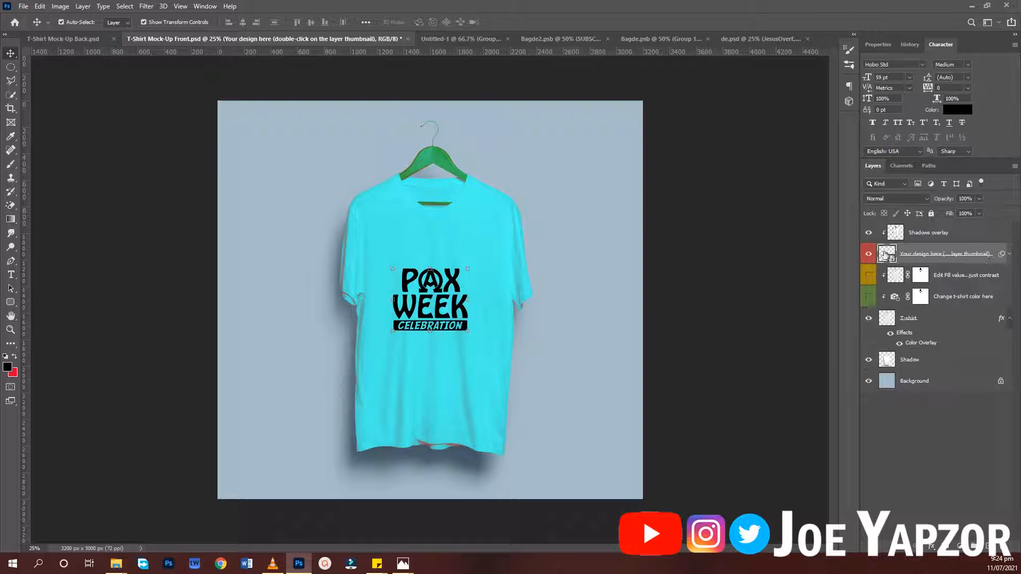
double_click(886, 255)
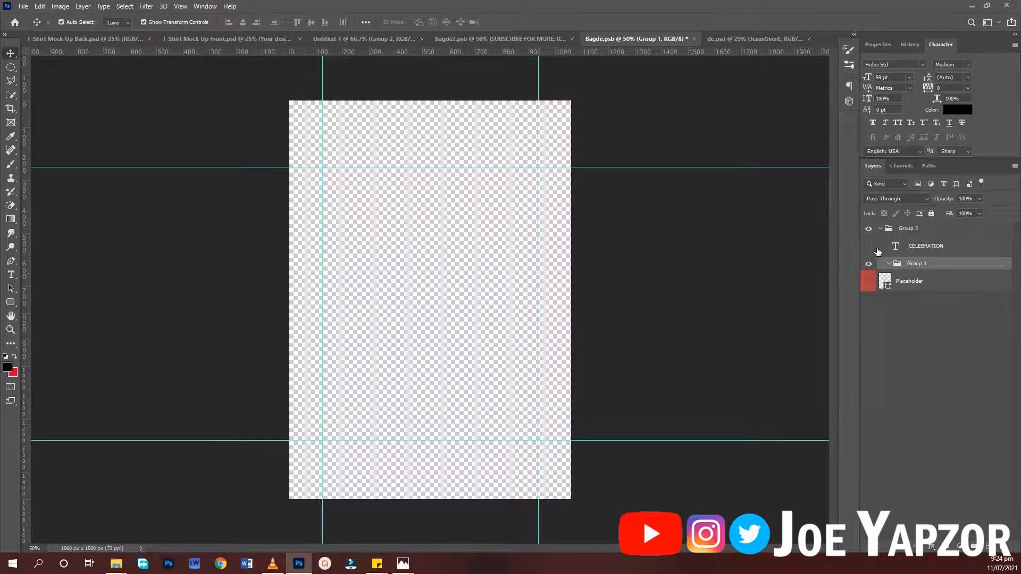
- Close Bagde.psb without saving its changes
left_click(431, 221)
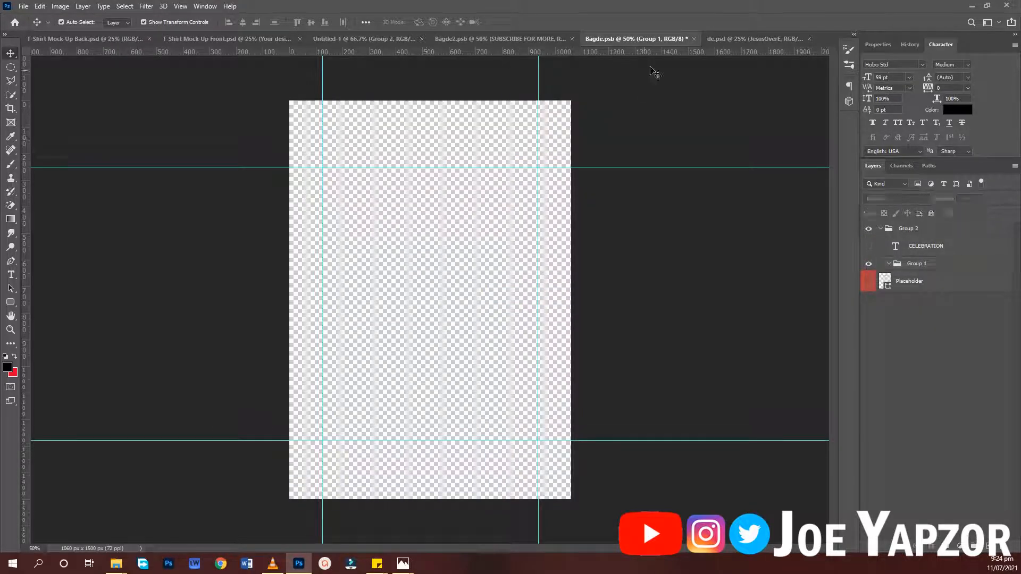
left_click(696, 39)
left_click(260, 139)
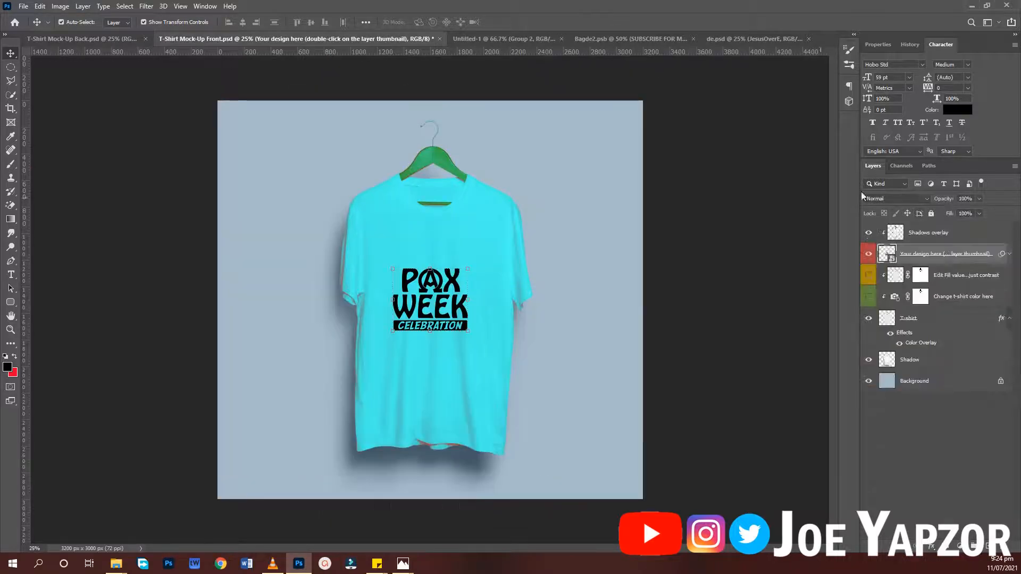
- Reopen the "Your design here" smart object and delete the PAX WEEK CELEBRATION artwork from it
double_click(881, 253)
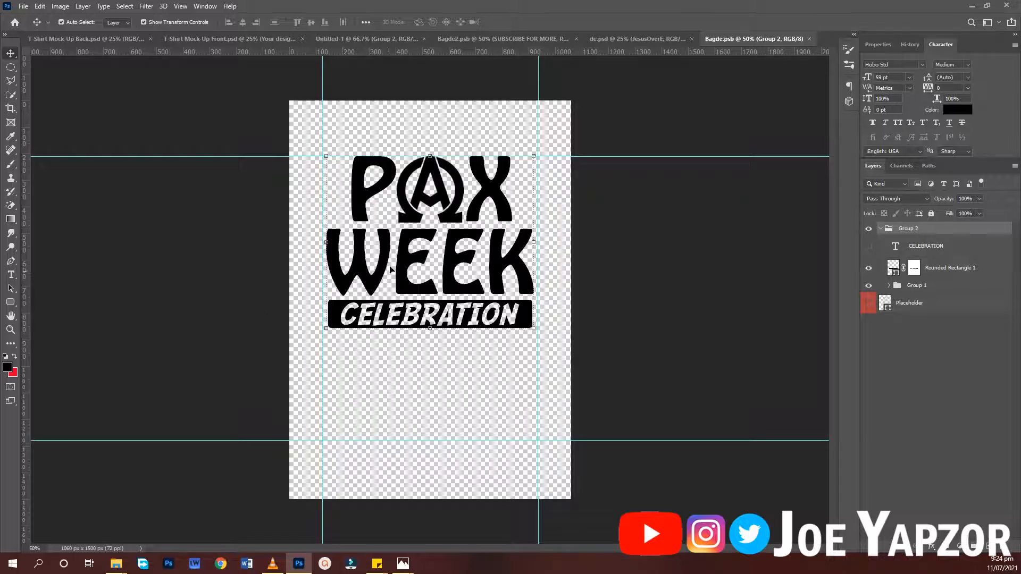
left_click_drag(287, 175, 741, 425)
key("Delete")
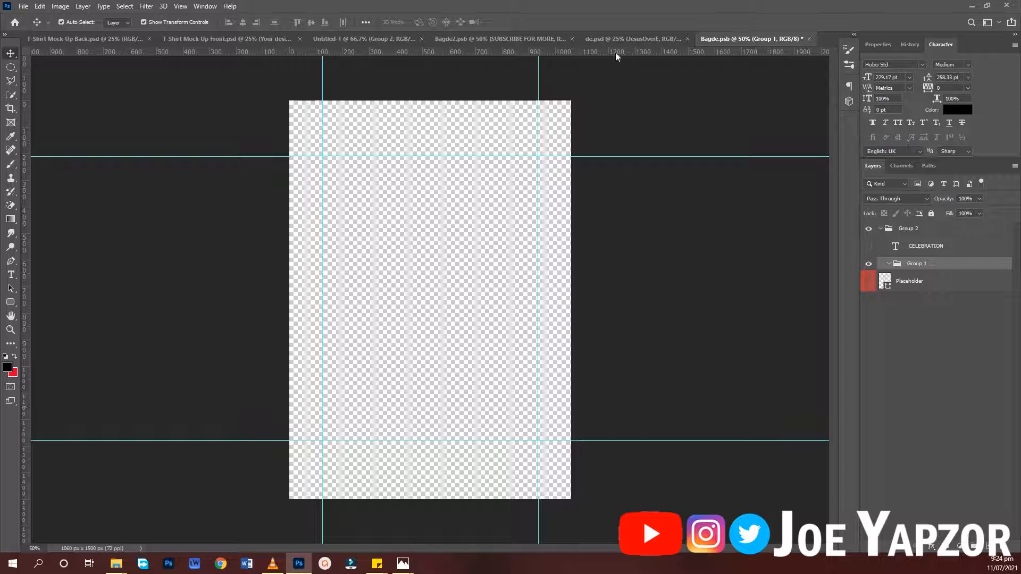
- In de.psd, collapse the bIGjOE1.PNG layer group and set the Move tool's auto-select to Group
left_click(617, 38)
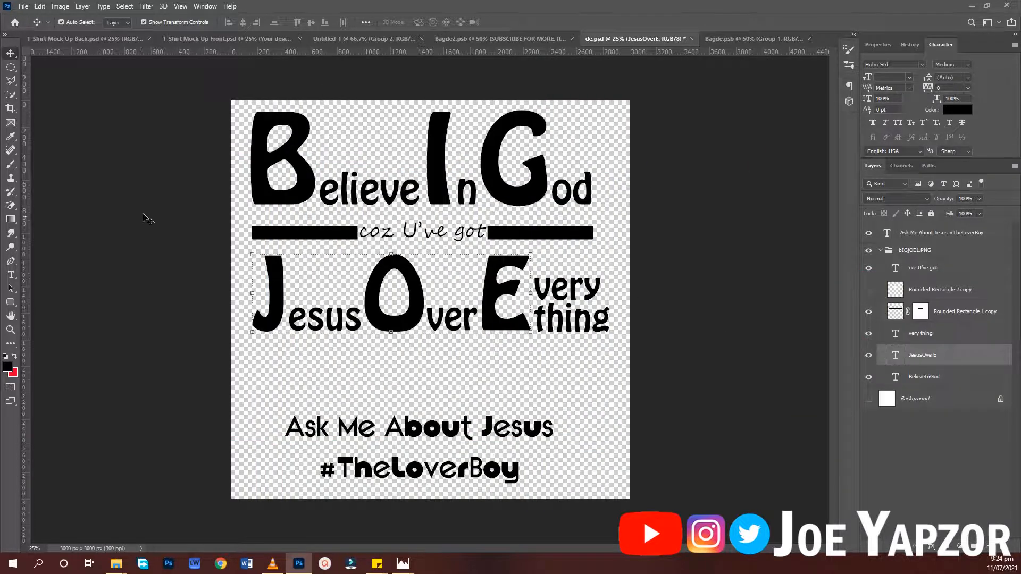
left_click_drag(125, 114, 706, 346)
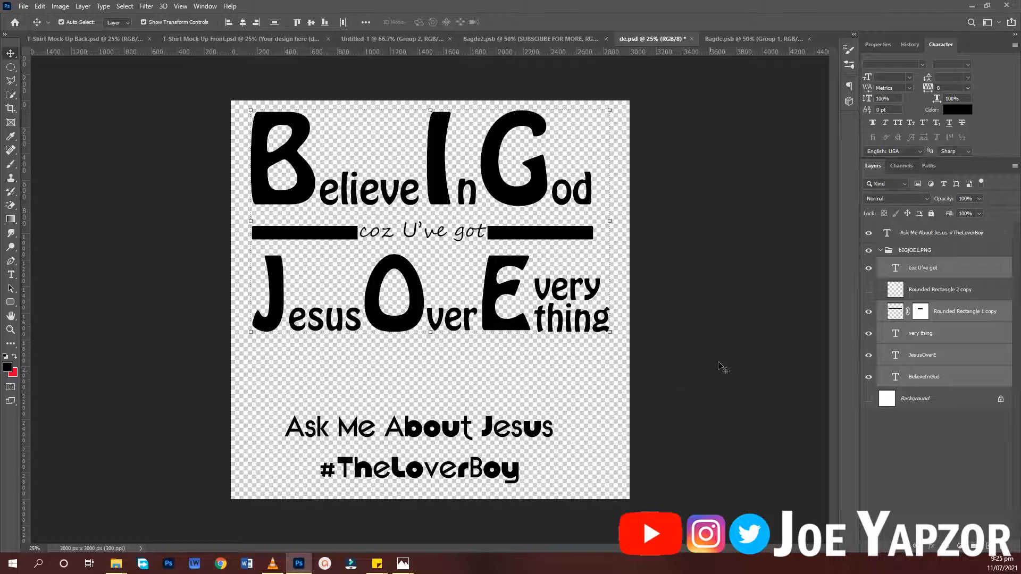
left_click(881, 251)
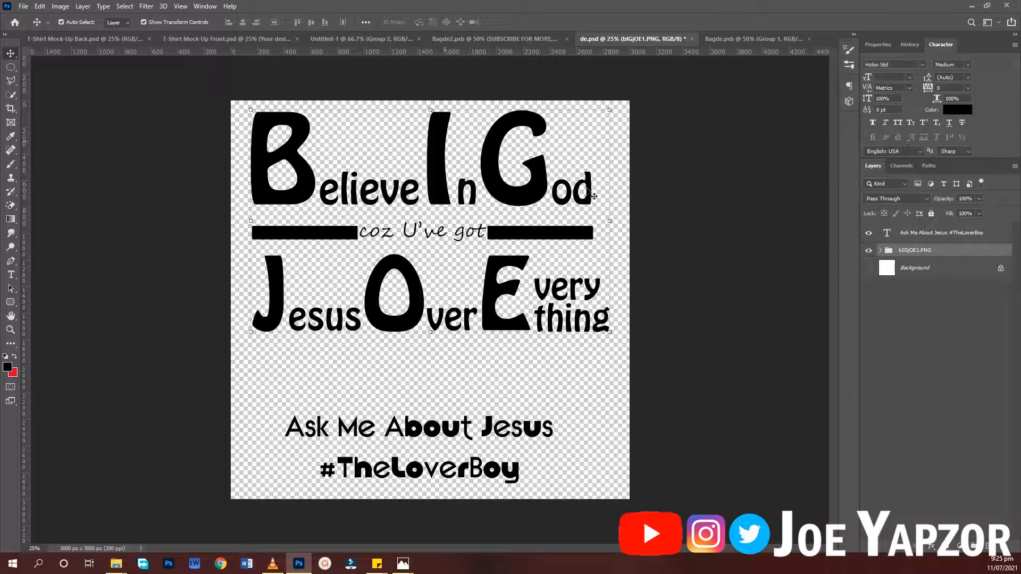
left_click(118, 23)
left_click(114, 32)
left_click(155, 160)
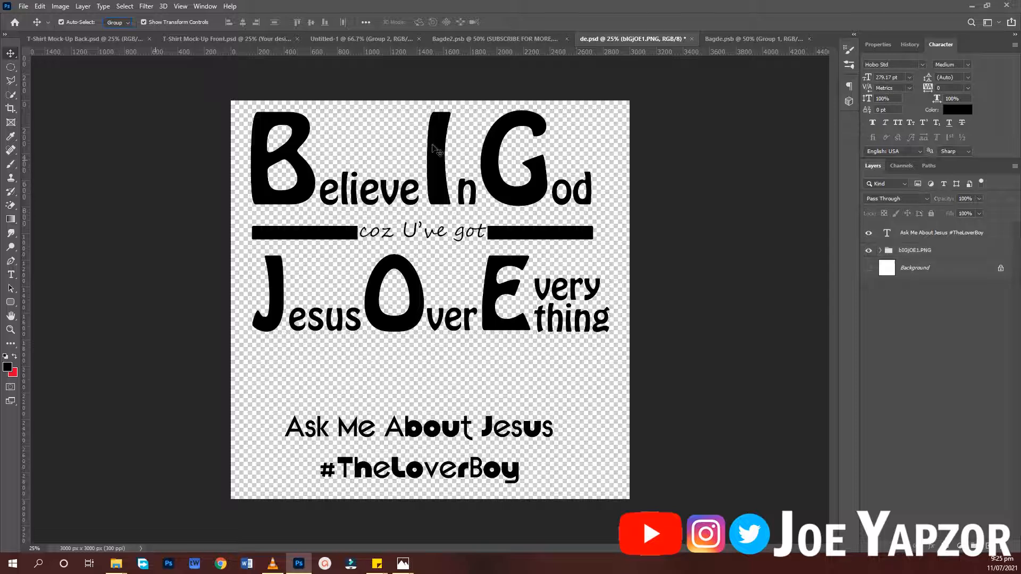
- Copy the bIGjOE1.PNG artwork group from de.psd into the Bagde.psb smart object document
left_click(523, 191)
left_click_drag(525, 201, 355, 37)
left_click_drag(752, 49, 426, 242)
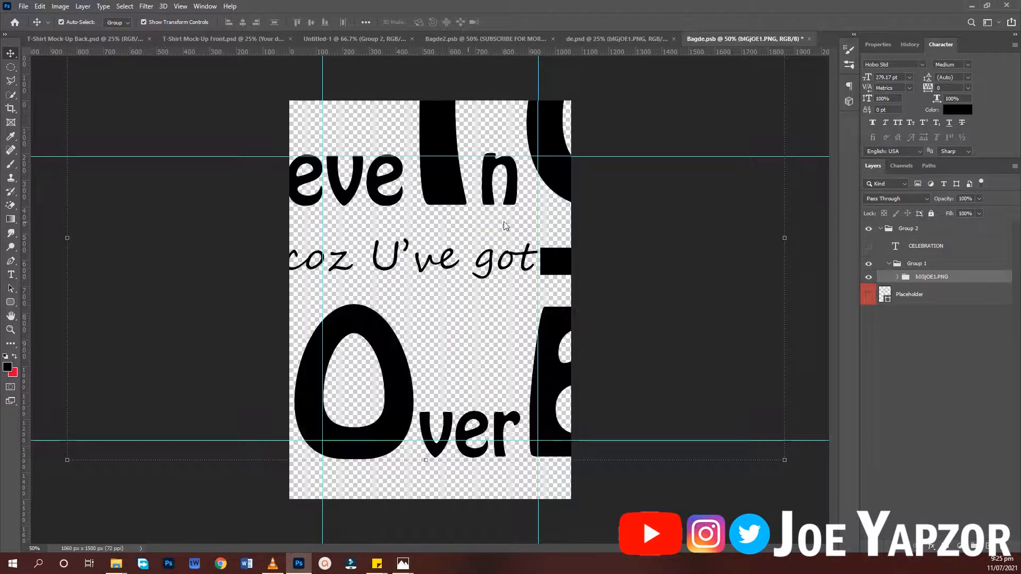
- Scale the bIGjOE1.PNG artwork to about 27.68% and place it between the vertical guides, just under the upper horizontal guide
left_click_drag(781, 456, 251, 161)
left_click_drag(199, 124, 463, 265)
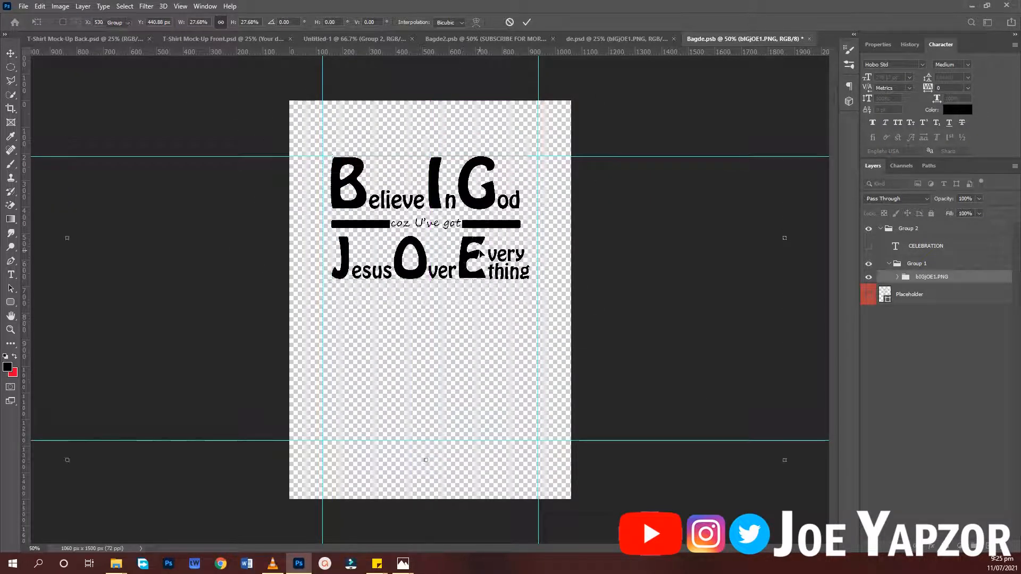
key("Return")
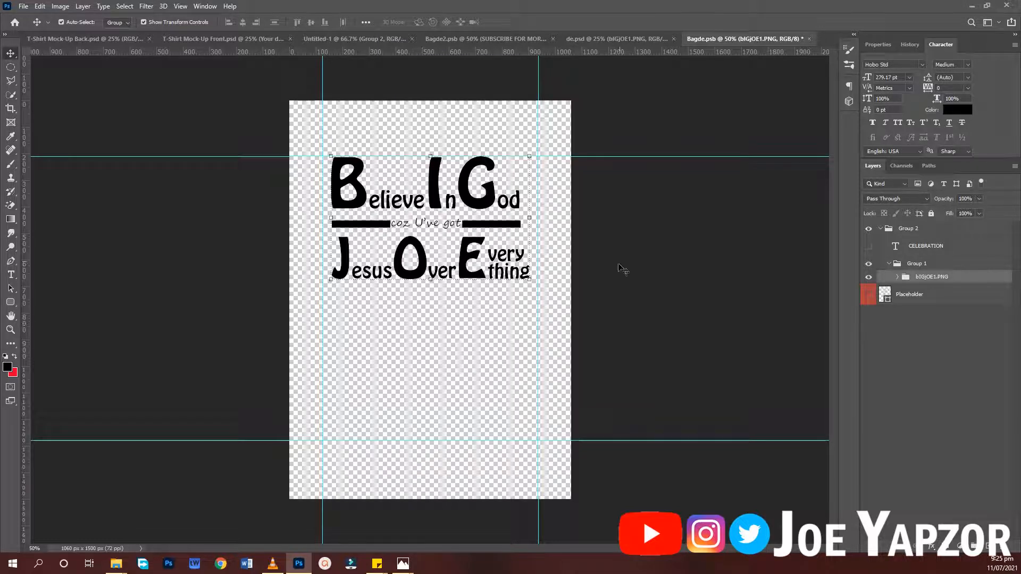
- Save the edited Bagde.psb smart object and dismiss the error message
left_click(651, 242)
key("ctrl+s")
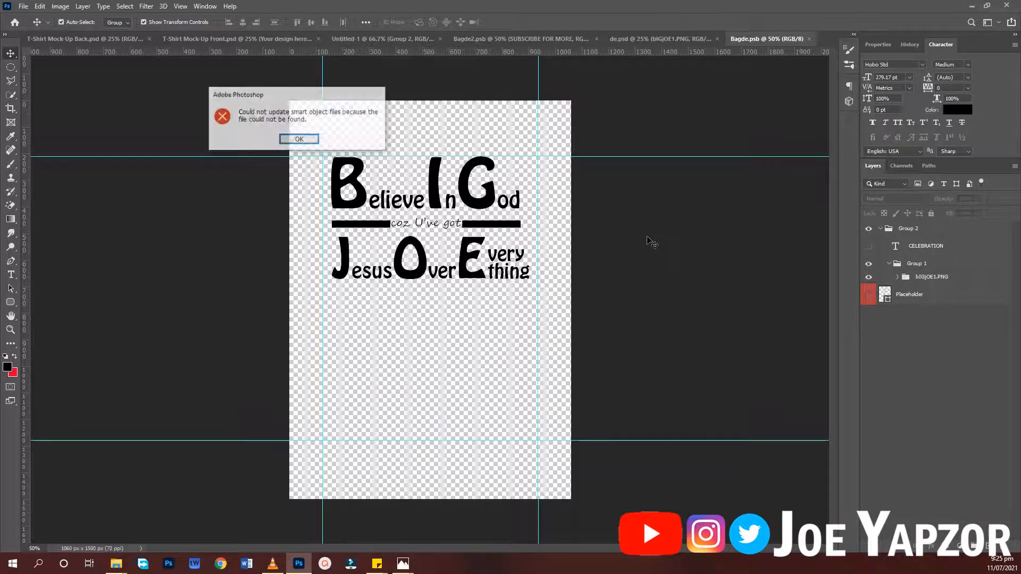
left_click(300, 139)
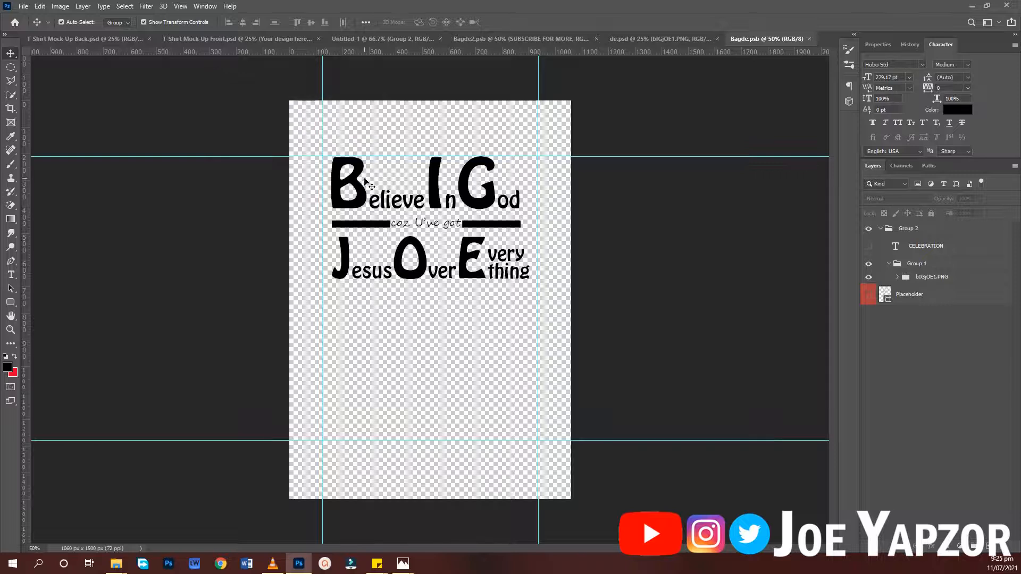
scroll(338, 157, "up", 1)
scroll(337, 158, "up", 1)
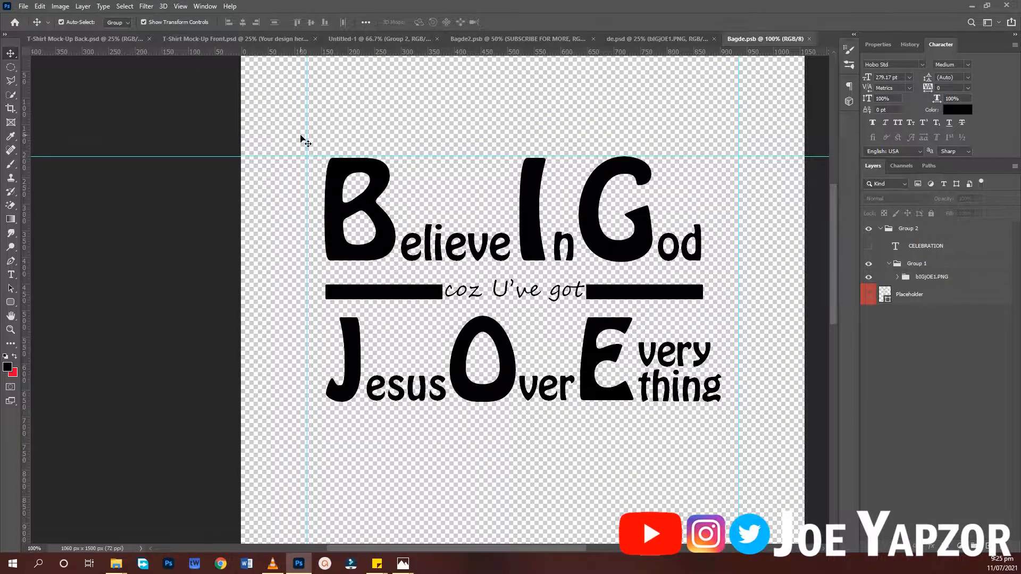
scroll(300, 139, "down", 1)
scroll(435, 306, "down", 2)
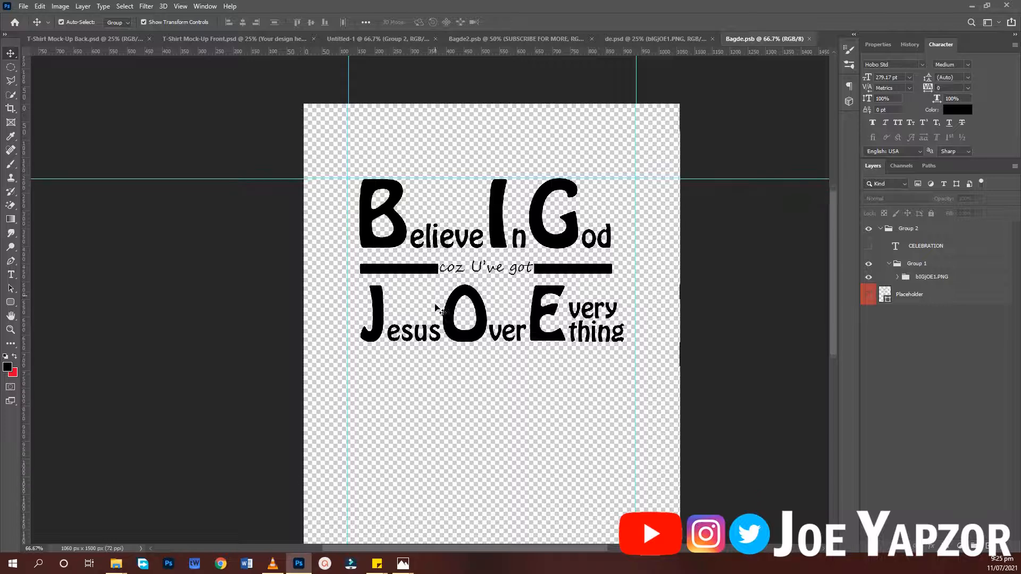
scroll(435, 306, "down", 1)
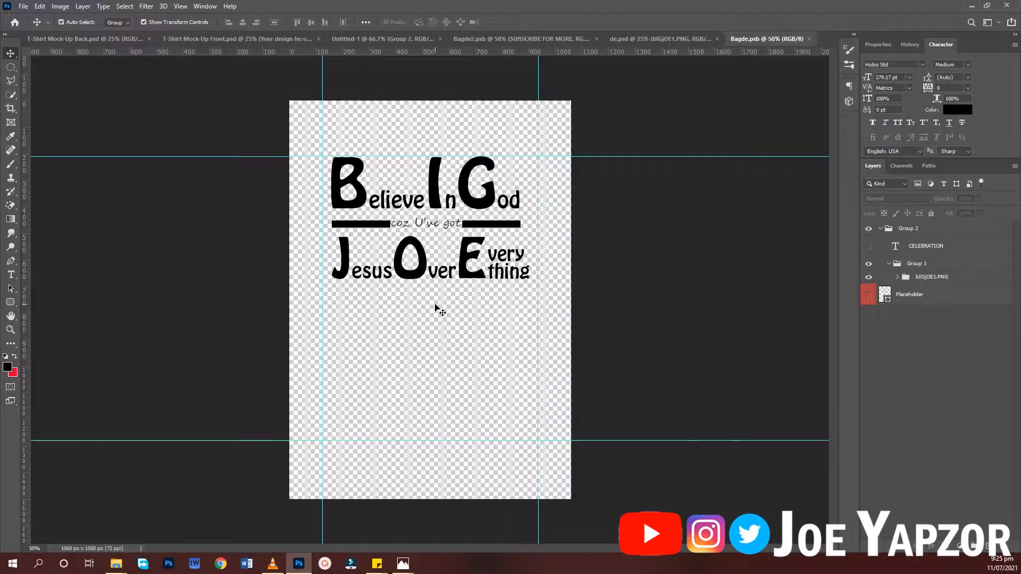
- In T-Shirt Mock-Up Front.psd, scale the "Your design here" layer to about 78.65% and move it higher on the chest
left_click(246, 40)
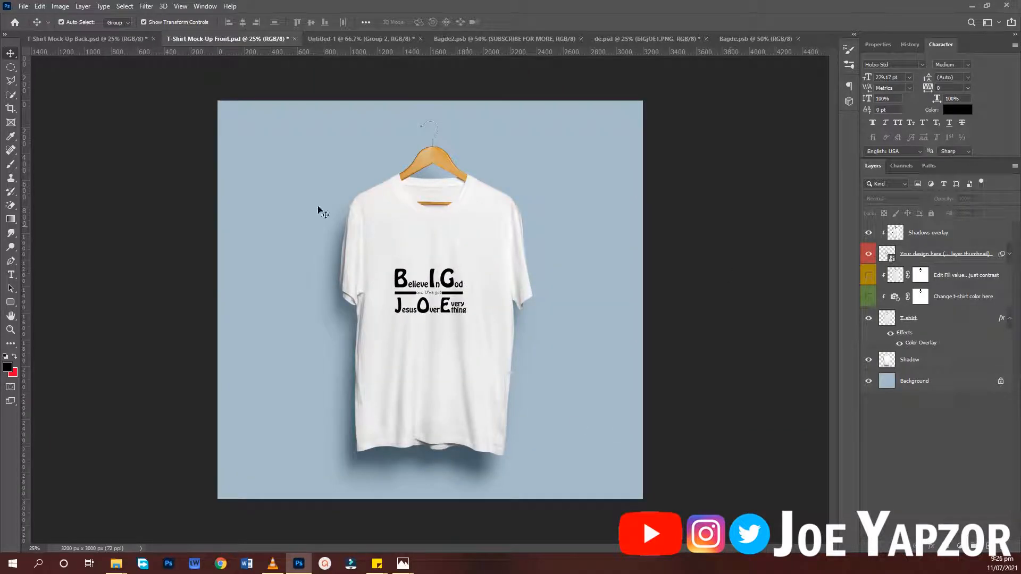
left_click(446, 305)
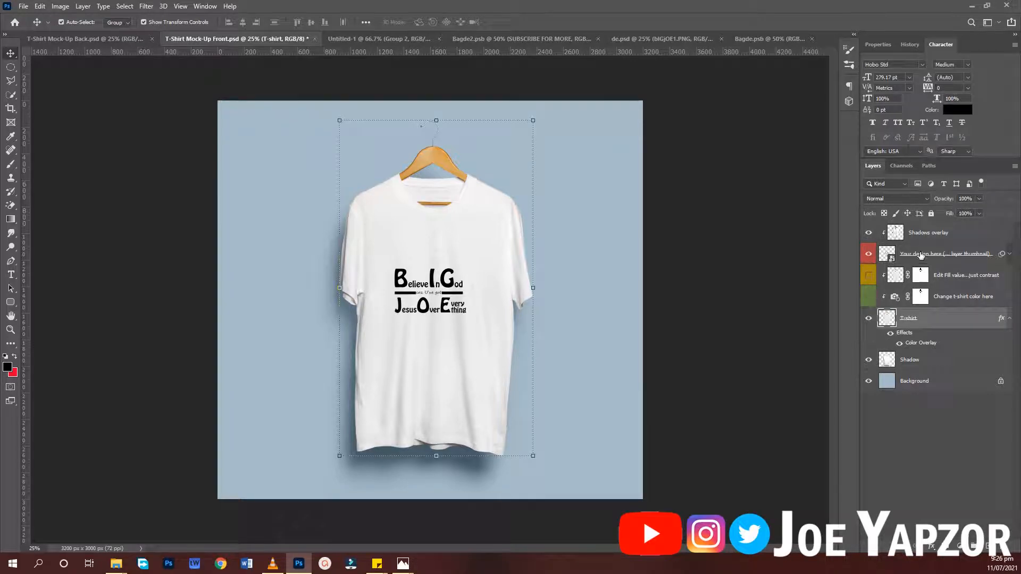
left_click(920, 254)
mouse_move(464, 265)
left_mouse_down()
mouse_move(512, 227)
mouse_move(460, 276)
left_mouse_up()
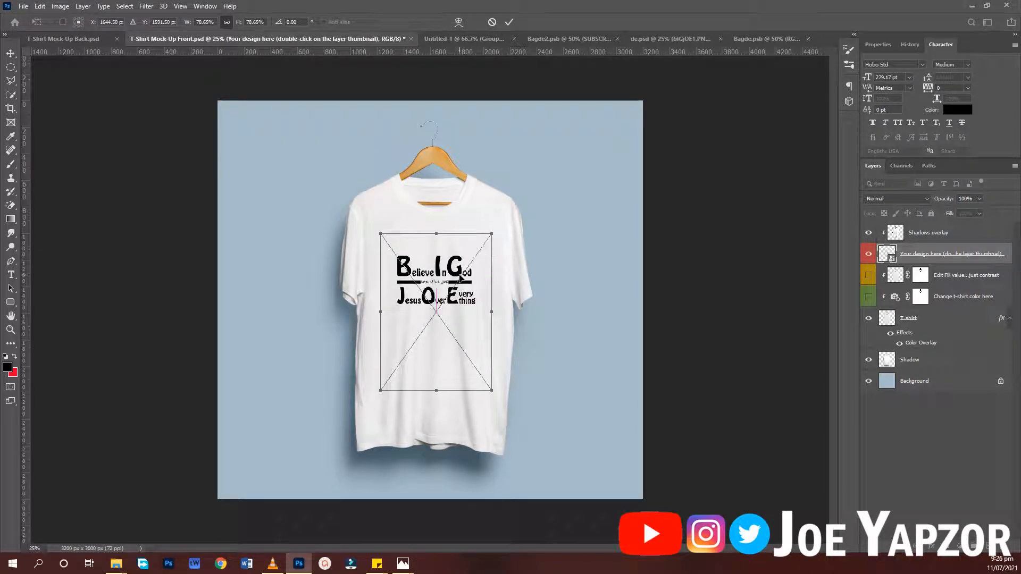
key("Return")
left_click(316, 143)
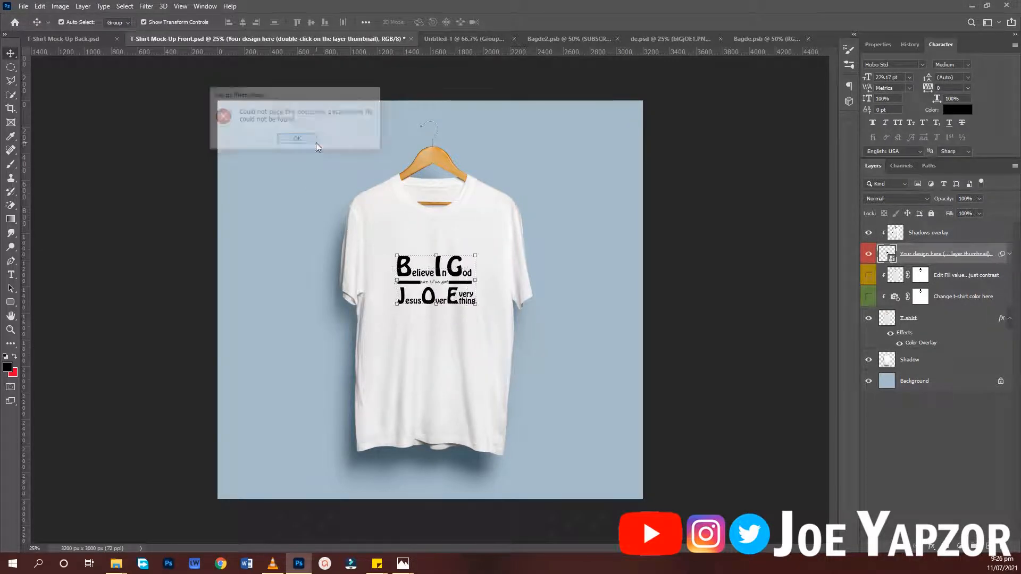
left_click(706, 254)
- Open the Color Overlay settings in the T-shirt layer's style, leaving the overlay color as it is
left_click(444, 276)
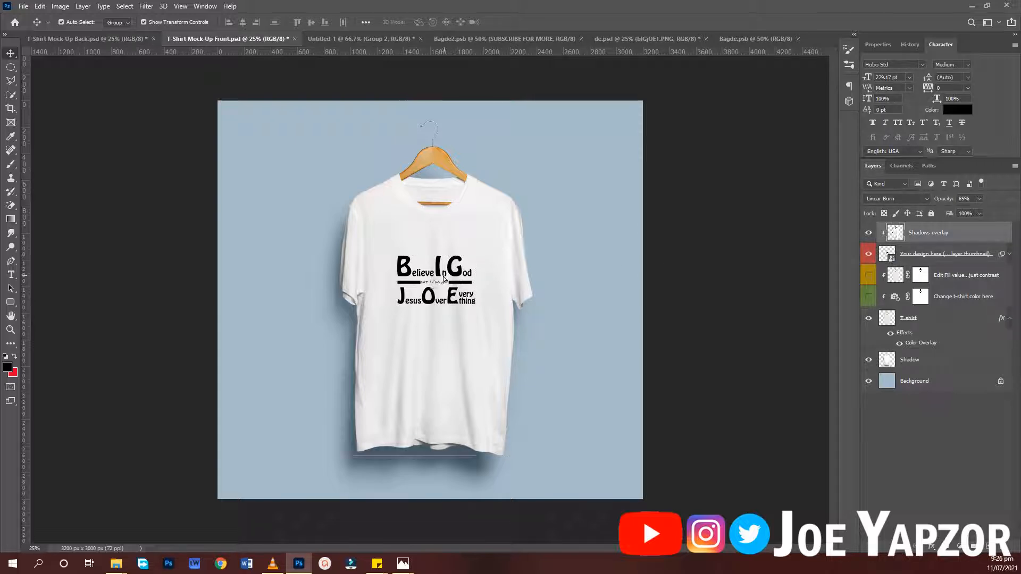
left_click(925, 321)
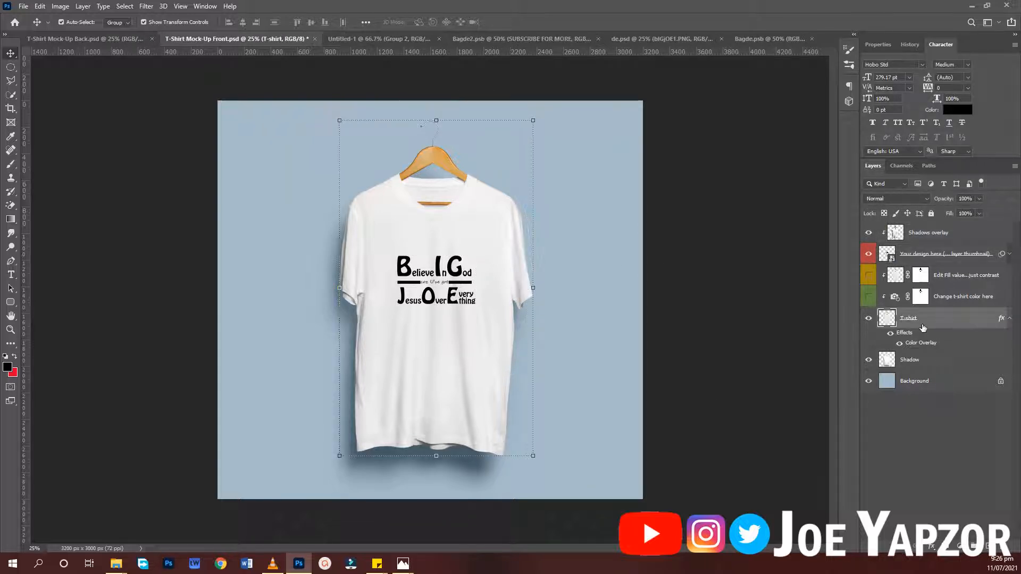
double_click(986, 318)
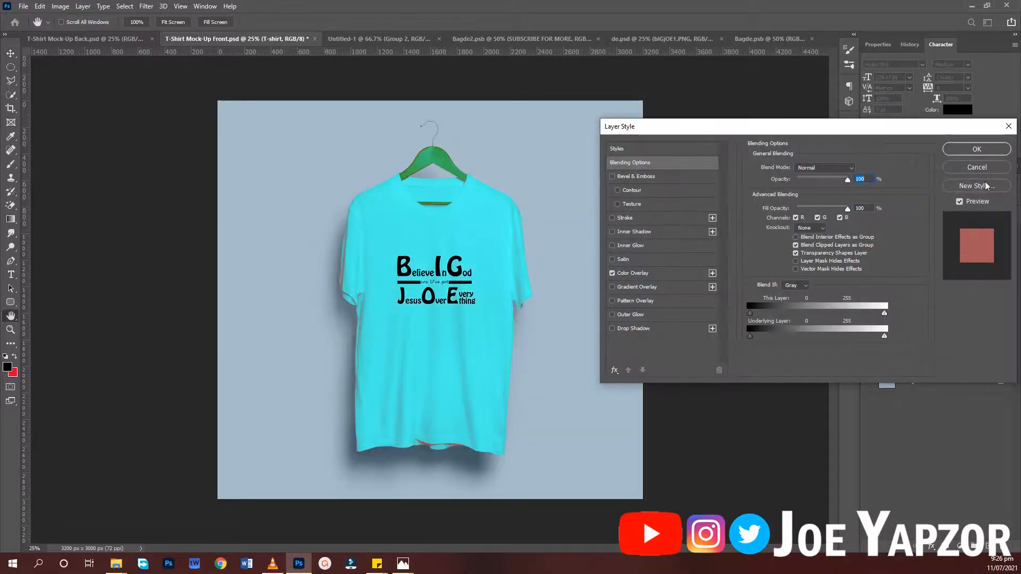
left_click(975, 169)
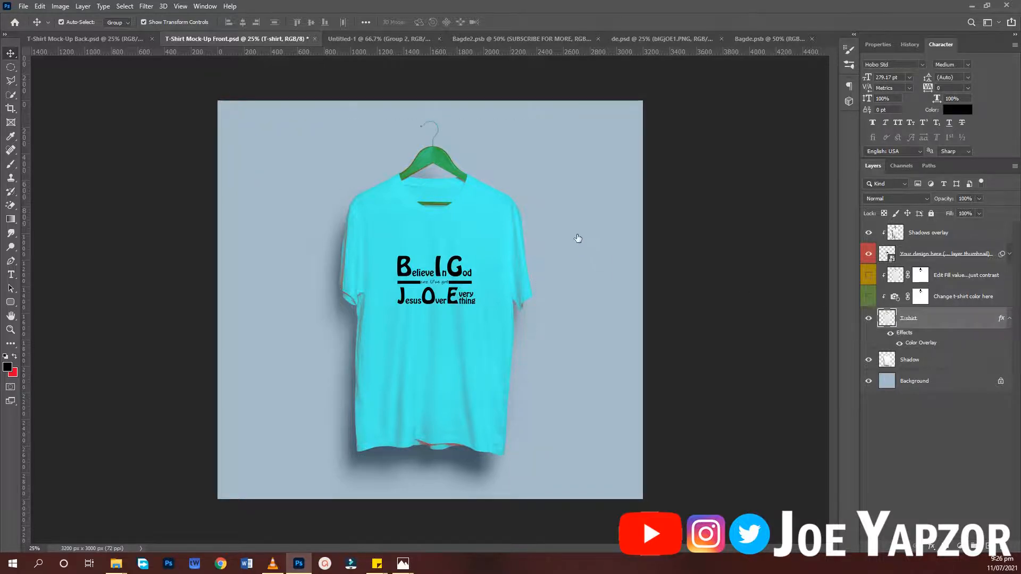
left_click(651, 249)
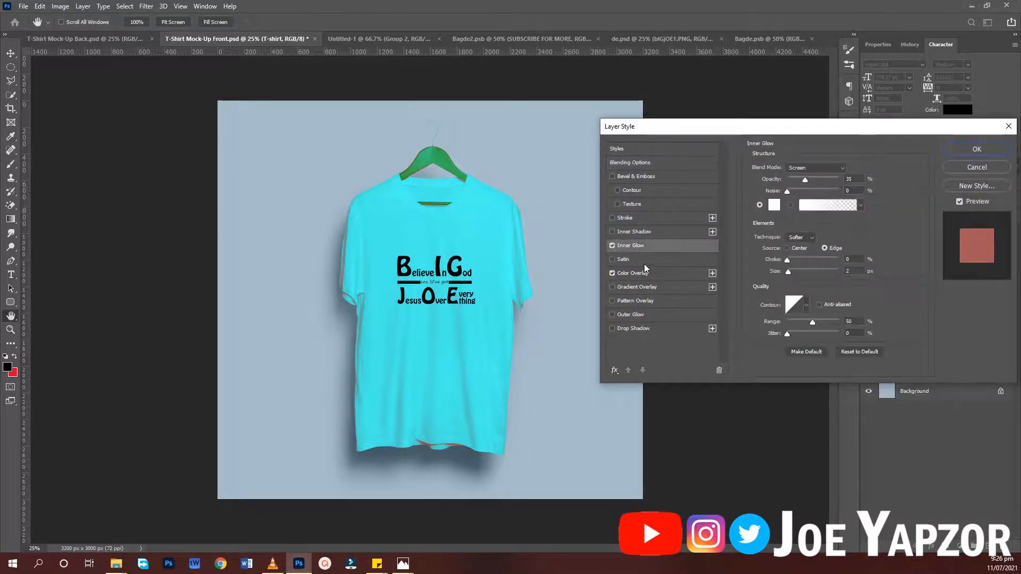
left_click(631, 273)
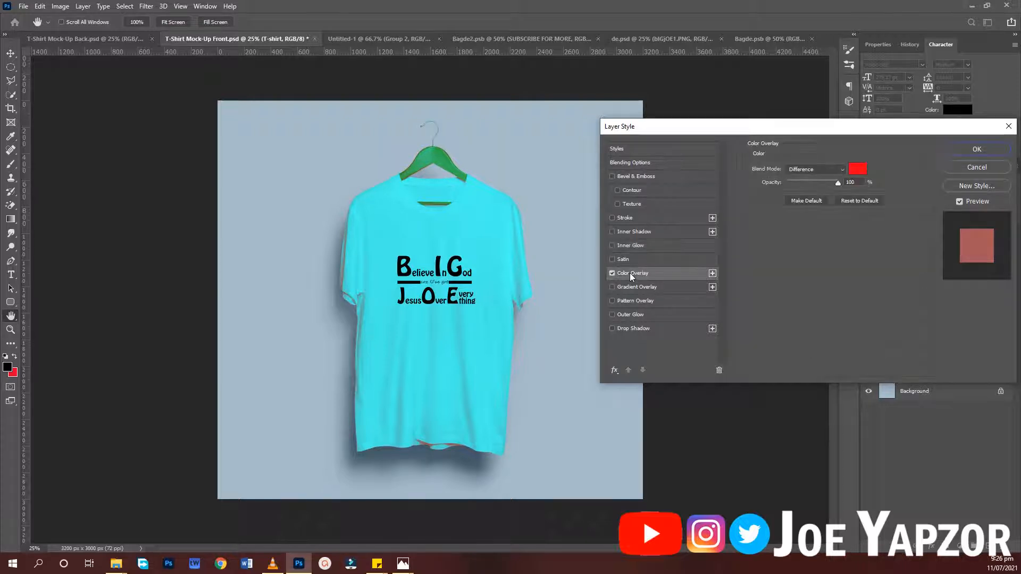
left_click(856, 169)
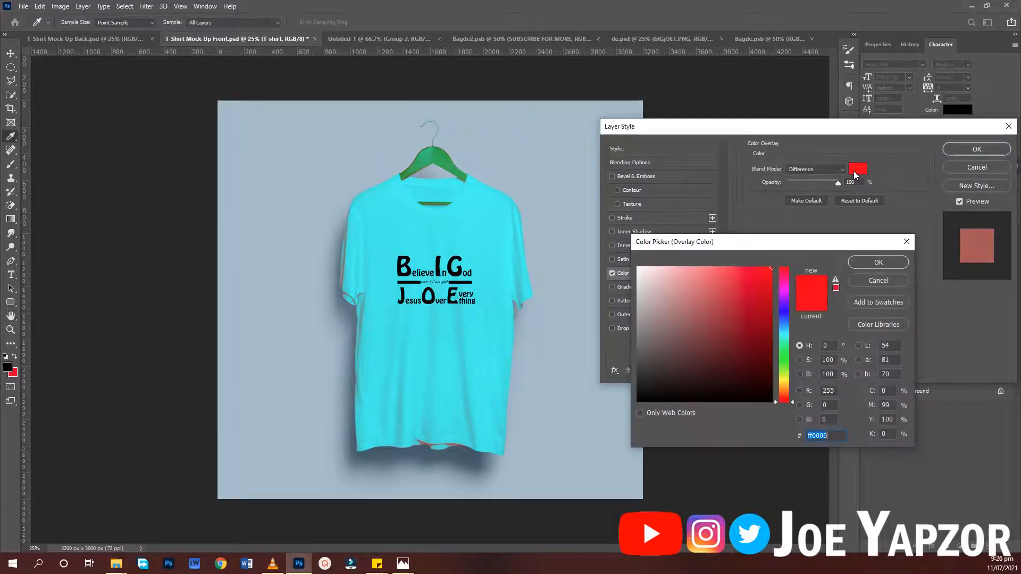
left_click(906, 242)
- Try other blend modes for the T-shirt layer's Color Overlay, including Subtract and Hard Mix, and stop at Exclusion
left_click(809, 171)
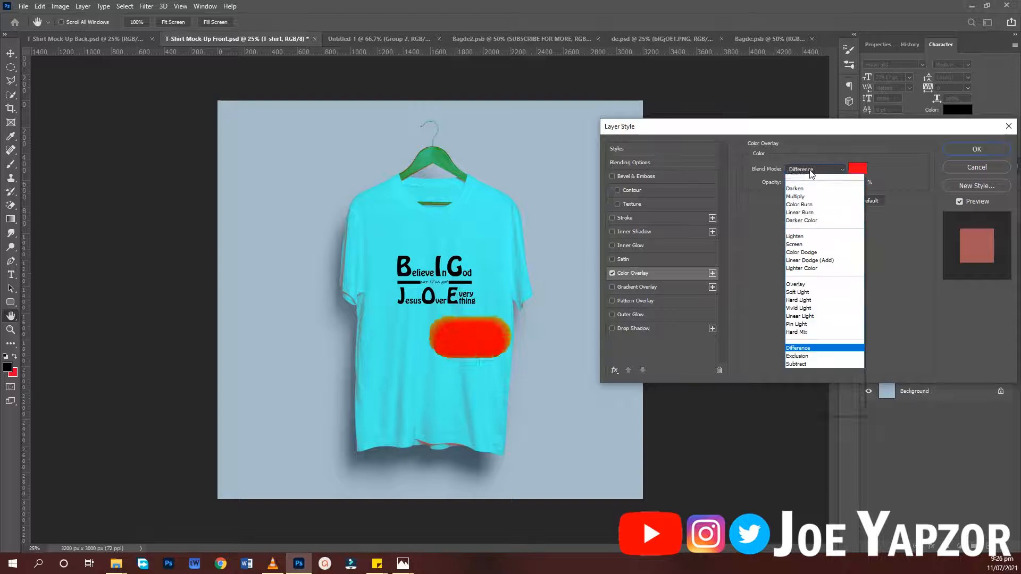
left_click(812, 173)
scroll(812, 173, "down", 3)
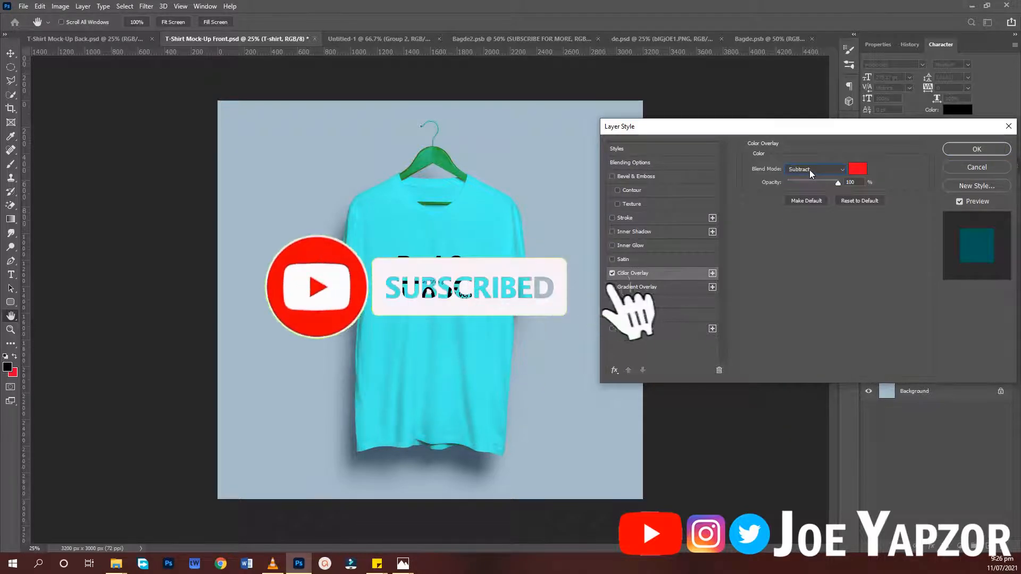
scroll(809, 170, "up", 1)
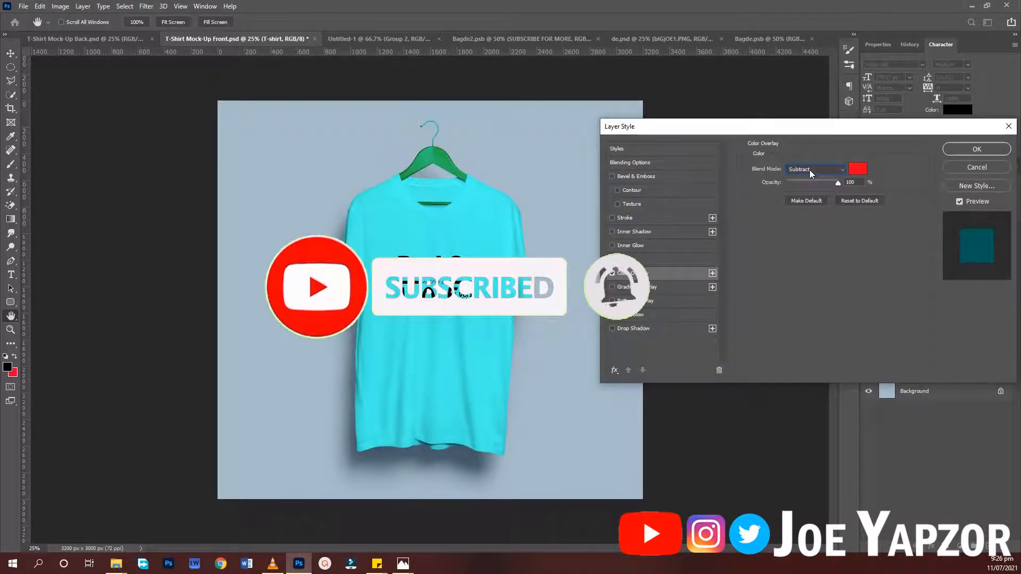
scroll(809, 170, "up", 3)
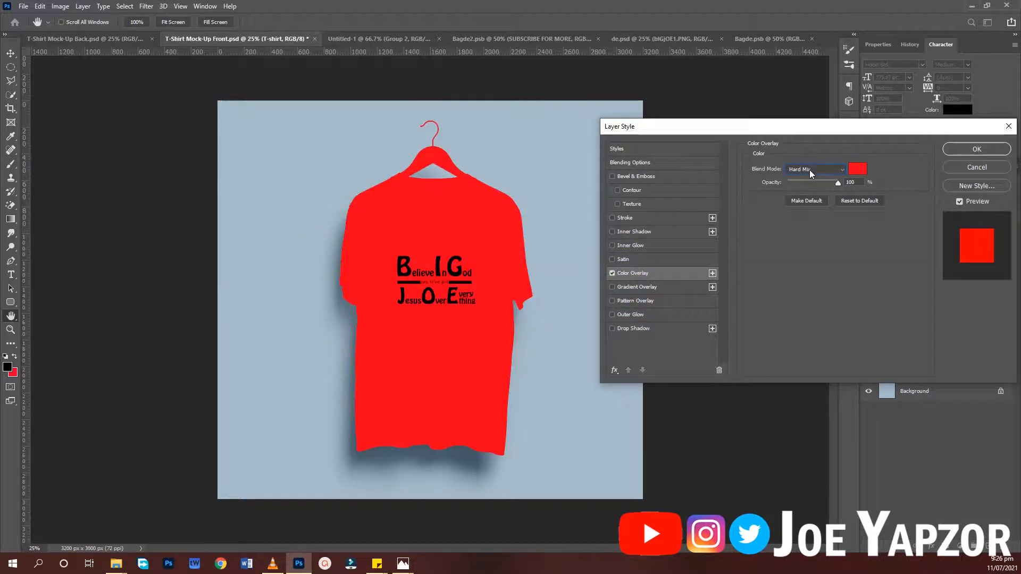
scroll(809, 171, "up", 1)
scroll(810, 170, "down", 2)
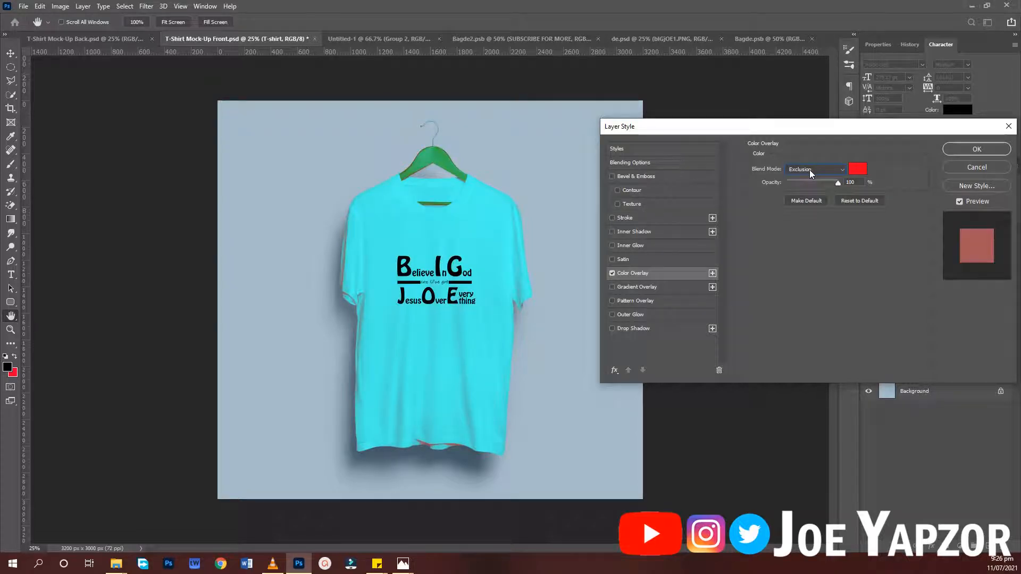
- Set the T-shirt layer's overlay color to the dark blue 1800a9
left_click(861, 172)
mouse_move(664, 392)
left_mouse_down()
mouse_move(717, 333)
mouse_move(786, 313)
mouse_move(785, 394)
left_mouse_up()
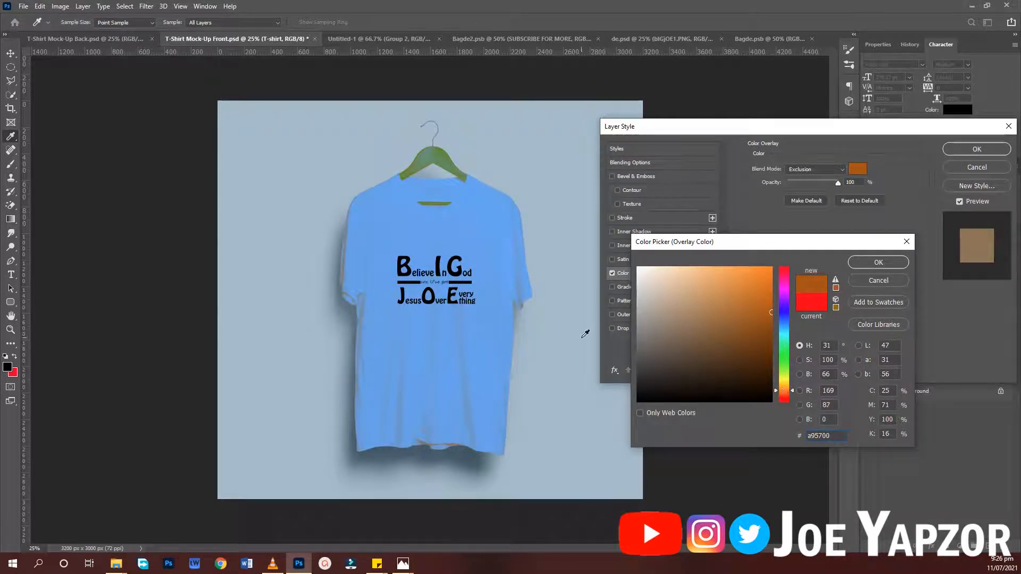
left_click_drag(780, 288, 787, 309)
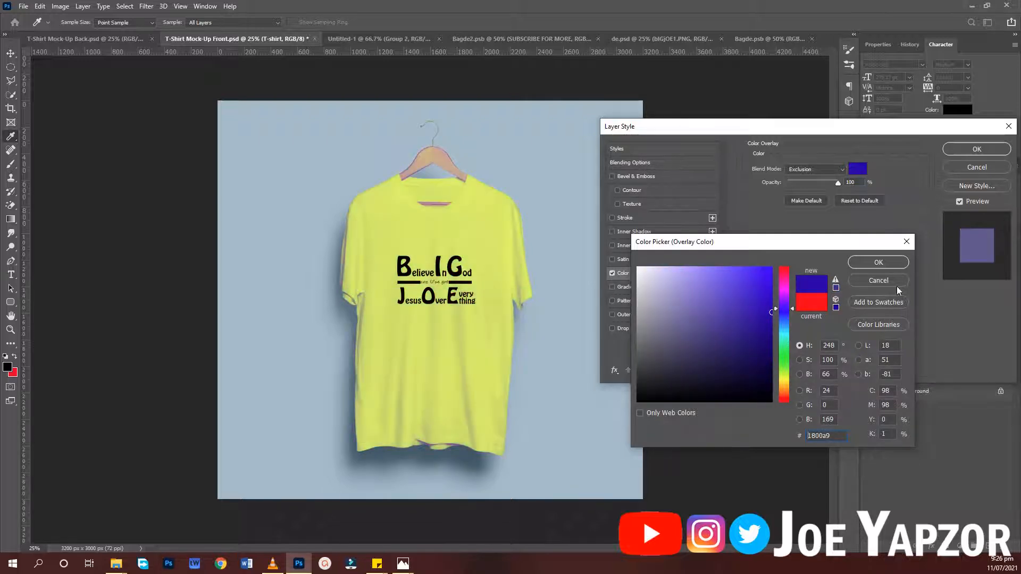
left_click(878, 263)
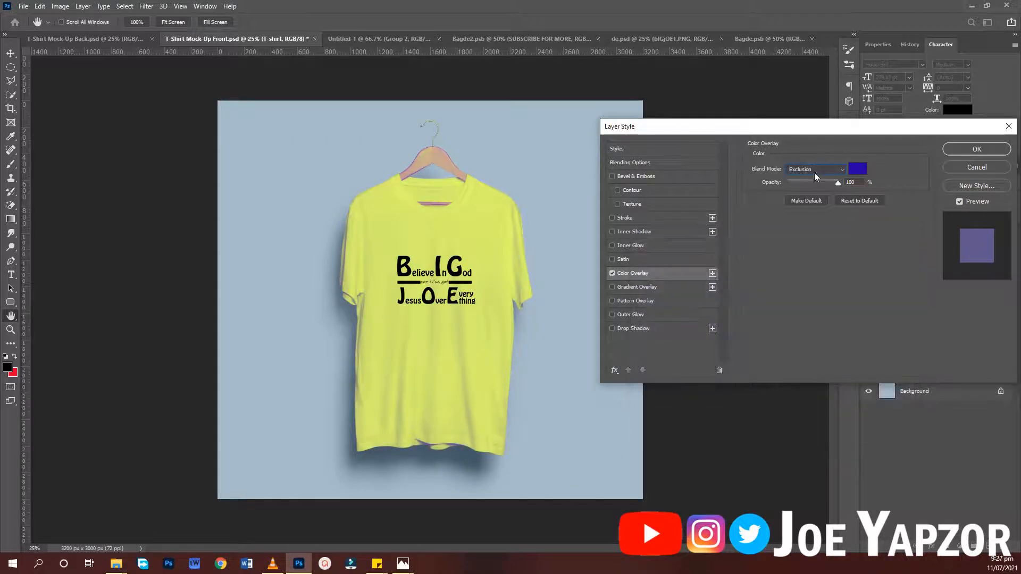
- Set the Color Overlay blend mode to Difference, apply the layer style, and deselect the T-shirt layer
scroll(815, 172, "down", 2)
scroll(814, 173, "up", 2)
scroll(815, 172, "up", 2)
scroll(815, 173, "down", 1)
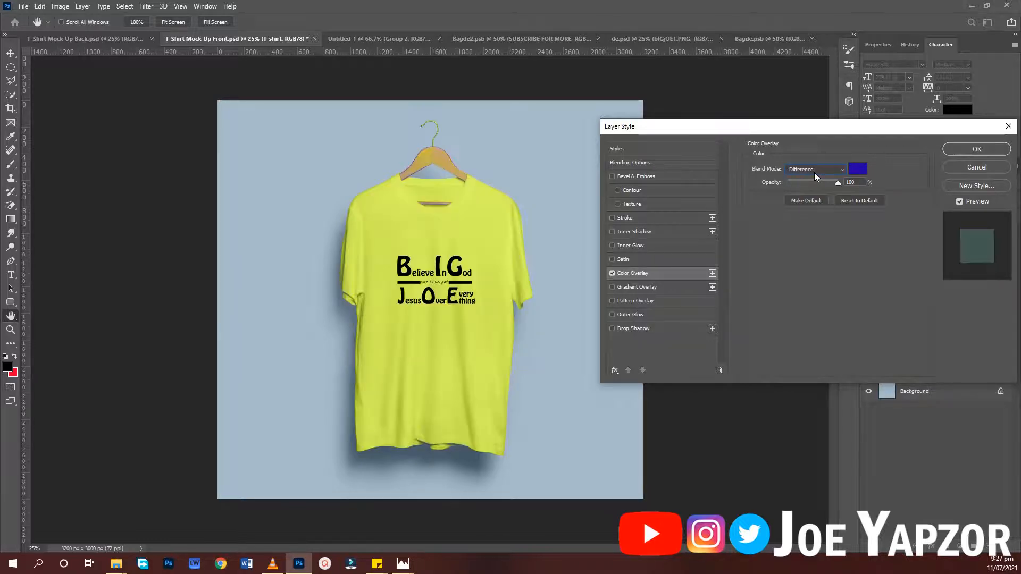
left_click(959, 149)
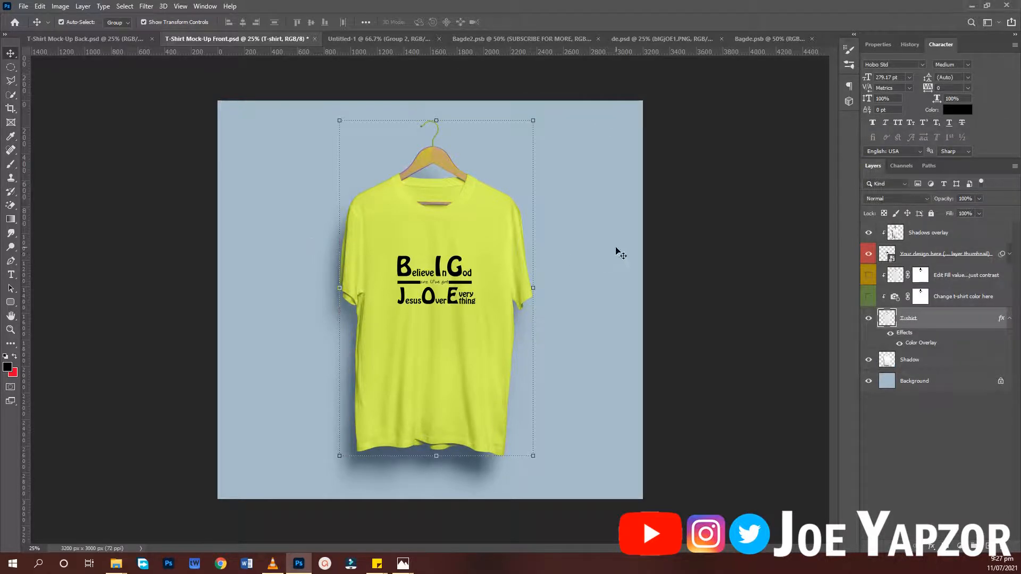
left_click(656, 280)
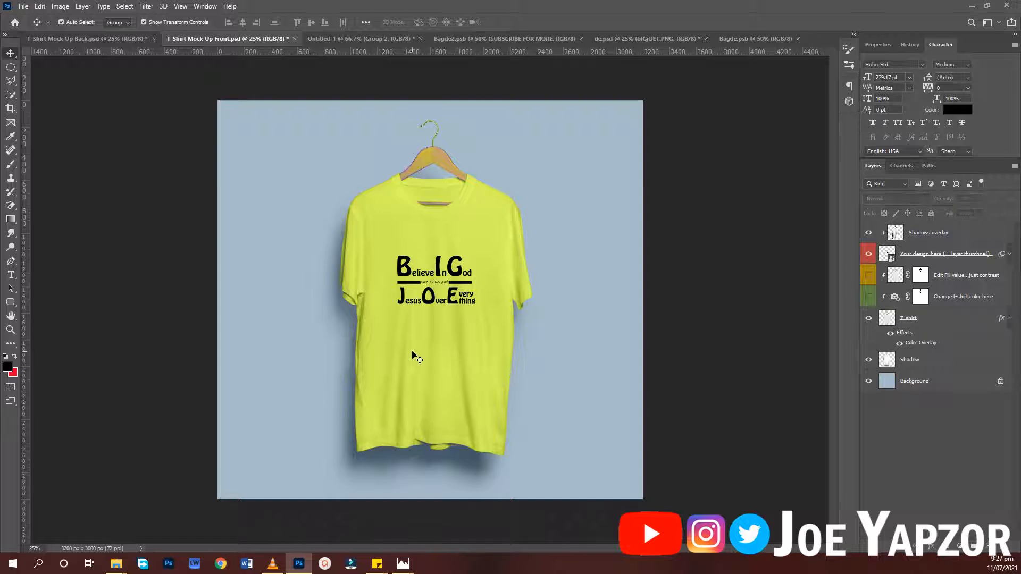
- In T-Shirt Mock-Up Back.psd, open the "Your design here" smart object and select both of its text layers
left_click(76, 36)
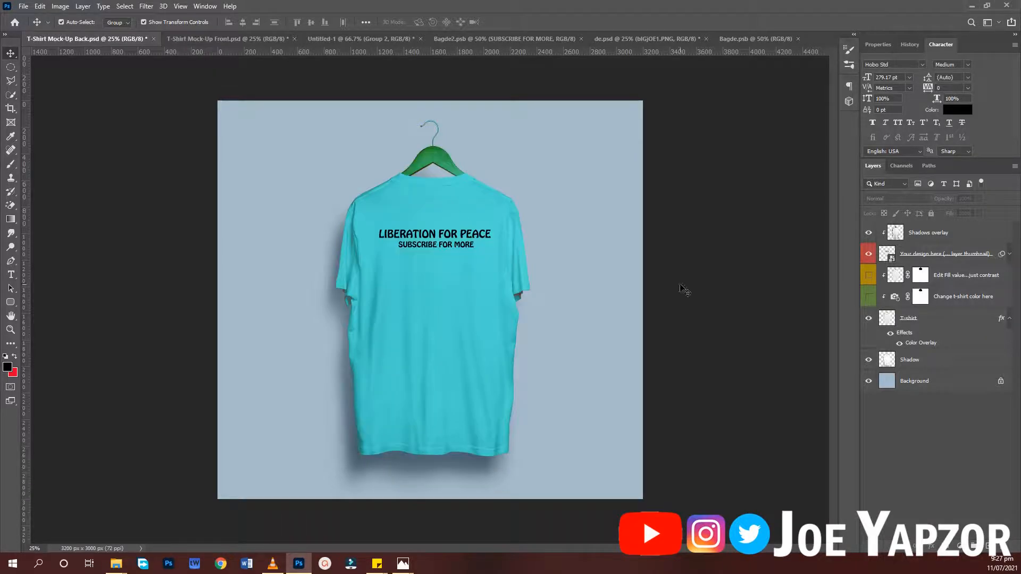
double_click(891, 255)
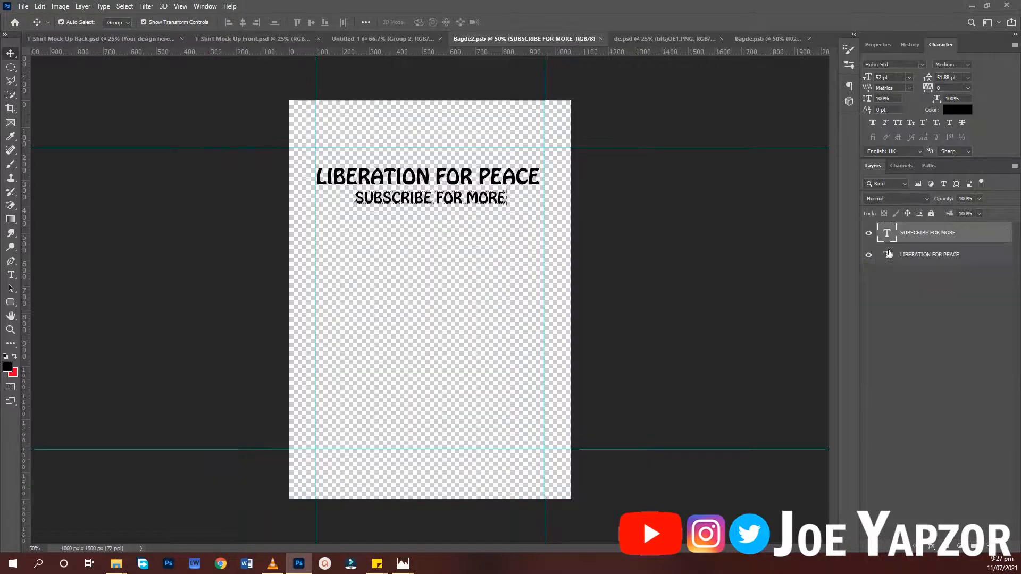
left_click_drag(344, 148, 474, 227)
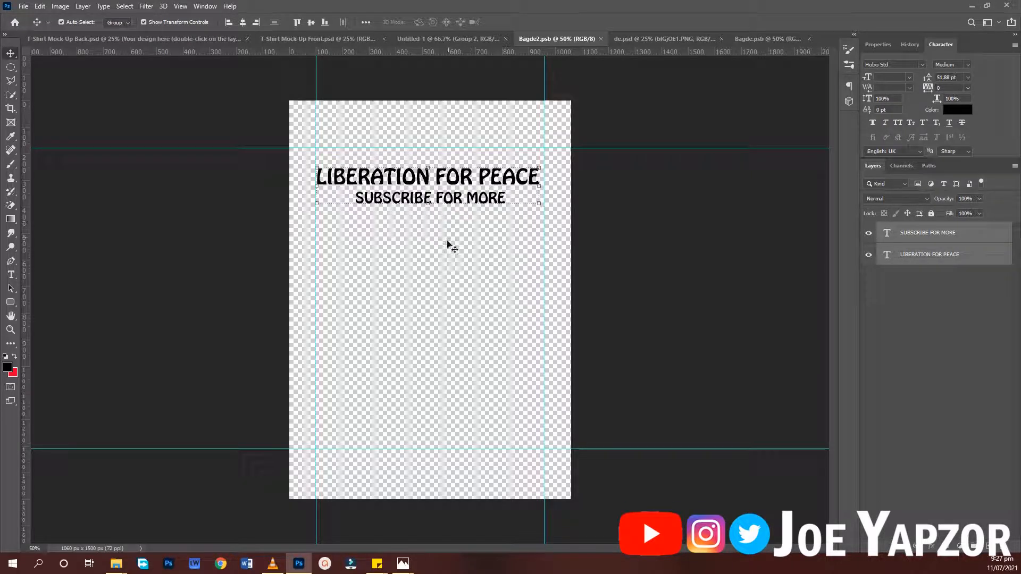
- Try to copy the "Ask Me About Jesus #TheLoverBoy" text from de.psd directly into T-Shirt Mock-Up Back.psd, and undo it
left_click(735, 41)
left_click(669, 38)
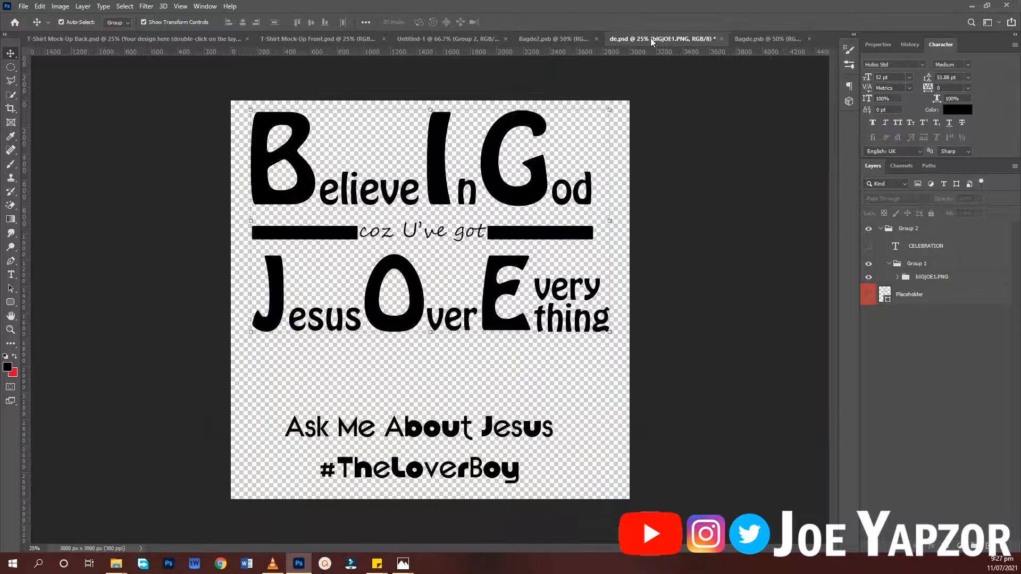
left_click_drag(475, 461, 93, 42)
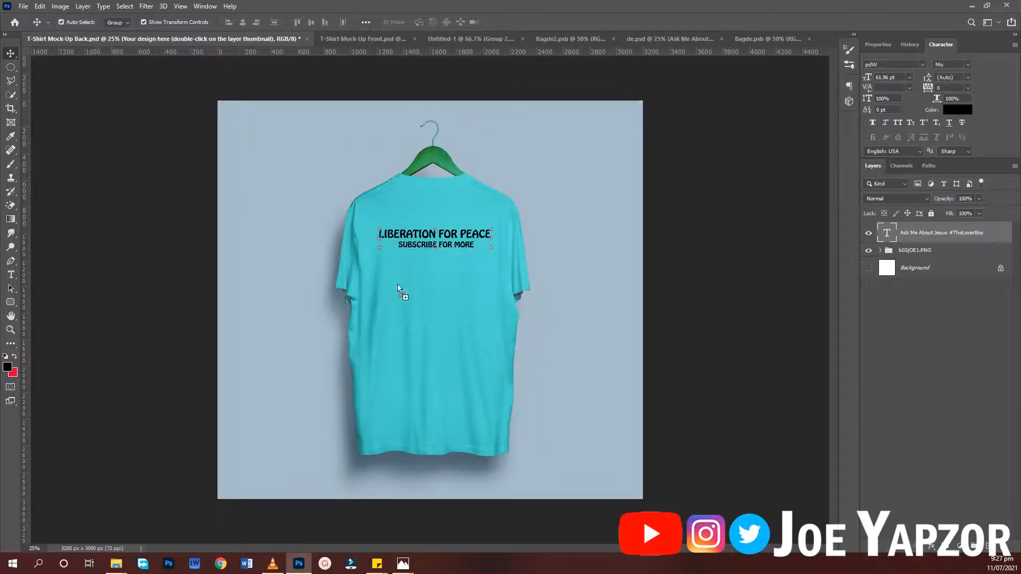
left_click_drag(397, 284, 404, 284)
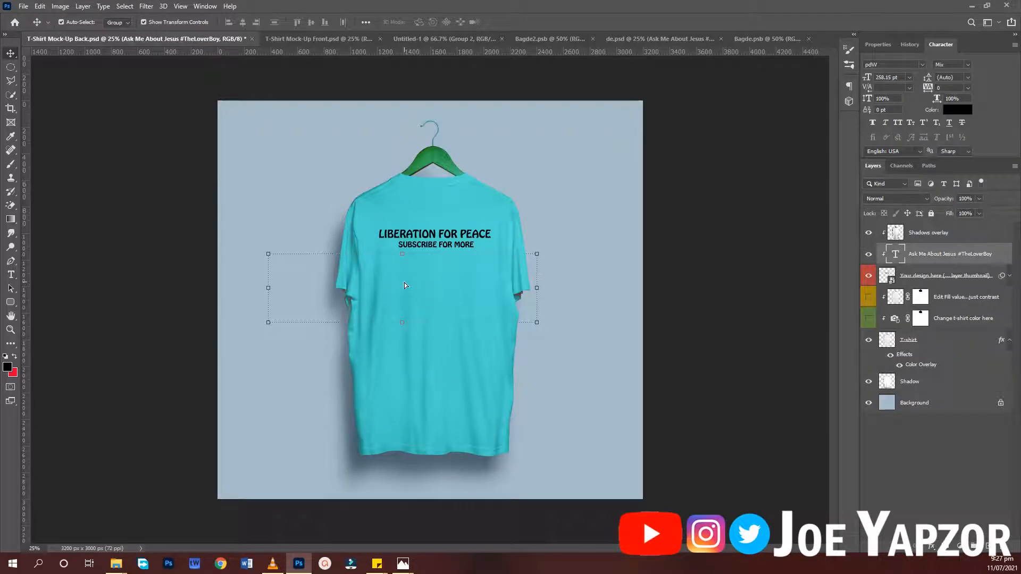
key("ctrl+z")
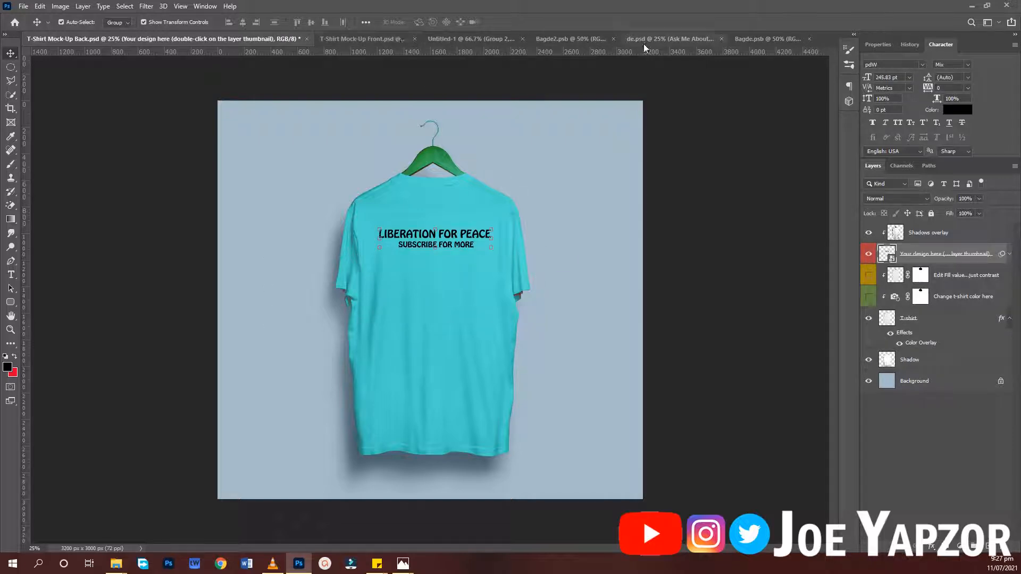
- Copy the "Ask Me About Jesus #TheLoverBoy" text from de.psd into Bagde2.psb and scale it to about 118.45 pt below the existing text
left_click(657, 43)
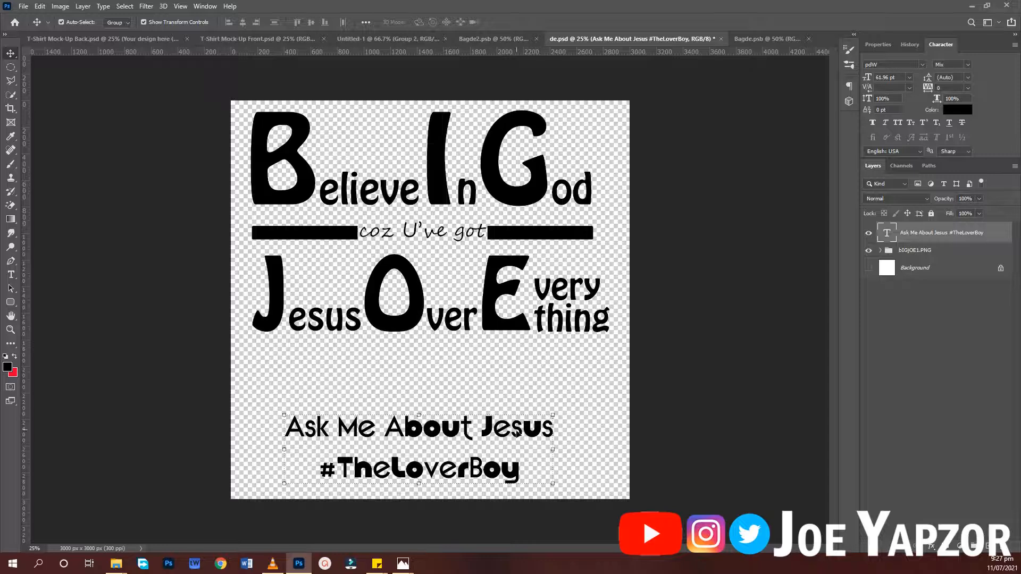
left_click_drag(516, 433, 462, 257)
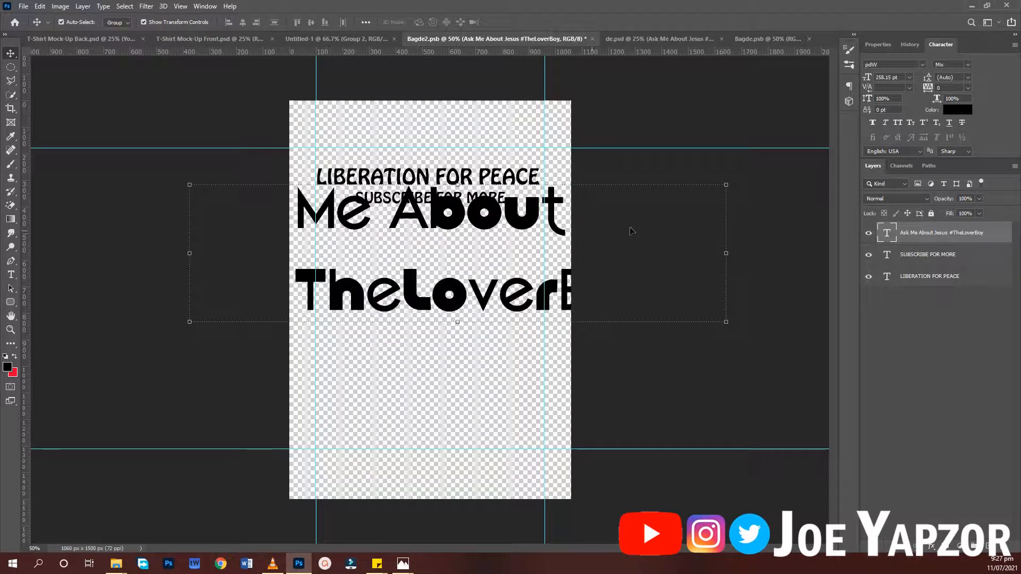
left_click_drag(739, 186, 511, 228)
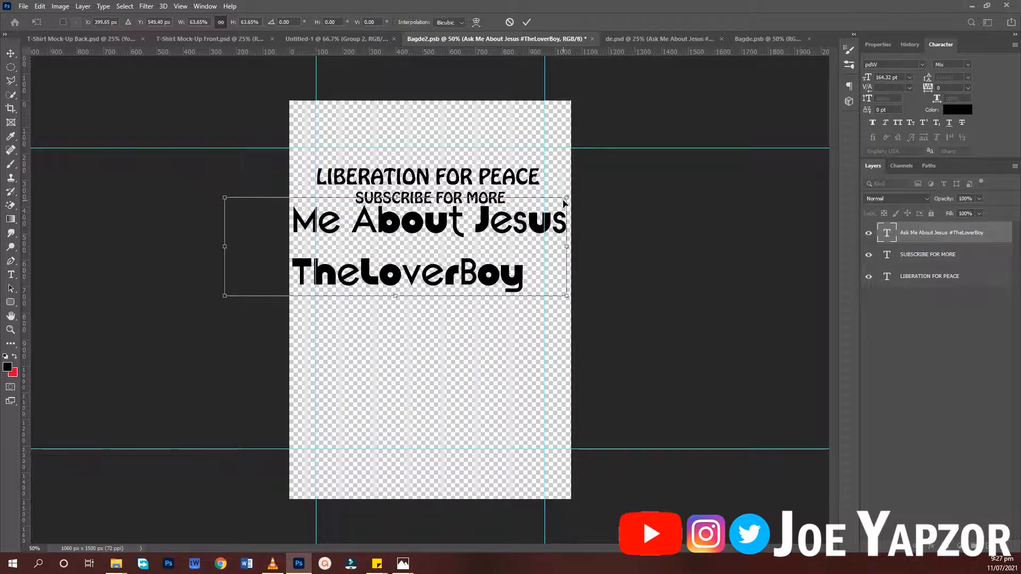
left_click_drag(565, 203, 469, 231)
left_click_drag(430, 271, 492, 250)
key("Return")
- Delete the "SUBSCRIBE FOR MORE" and "LIBERATION FOR PEACE" text layers from Bagde2.psb
left_click(496, 198)
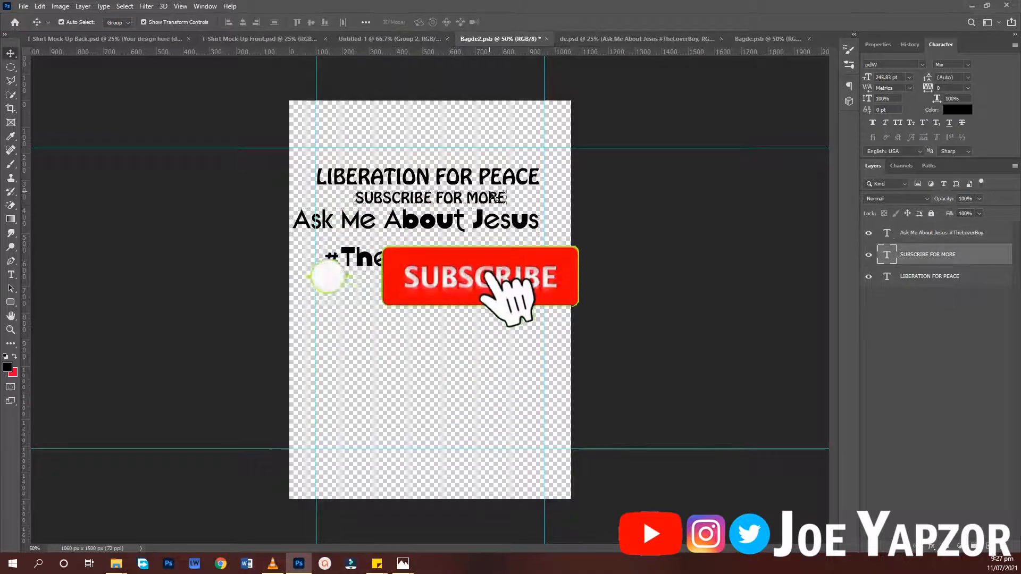
key("Delete")
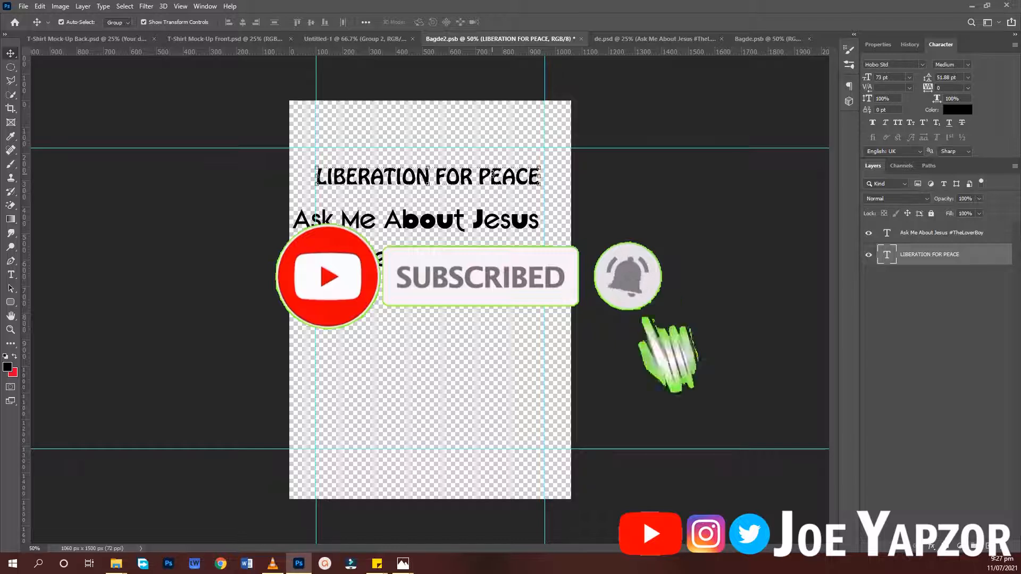
key("Delete")
- Move the "Ask Me About Jesus #TheLoverBoy" text just under the upper horizontal guide and scale it to about 112.48 pt between the vertical guides
left_click_drag(487, 240, 497, 190)
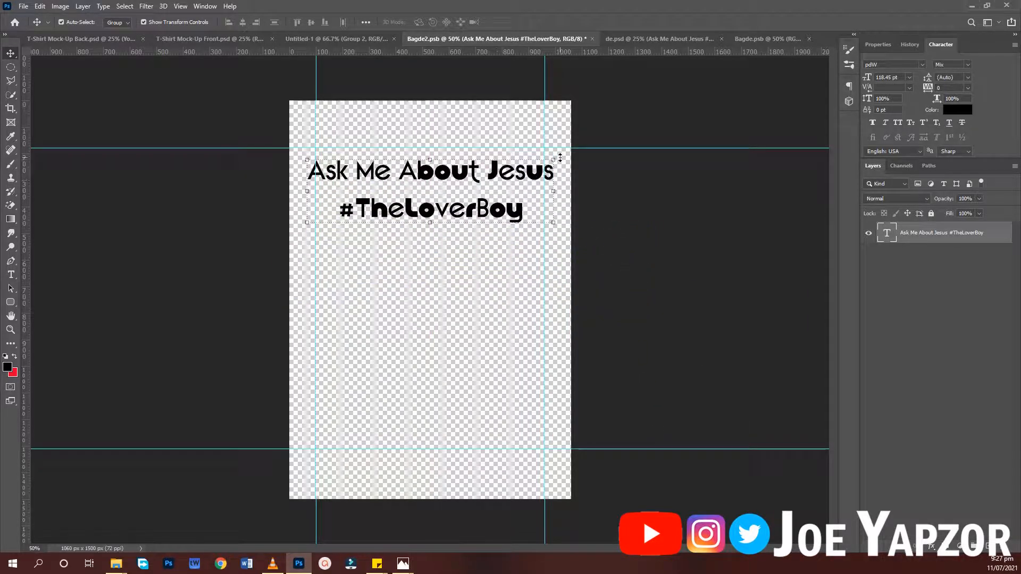
left_click_drag(555, 158, 516, 169)
key("Return")
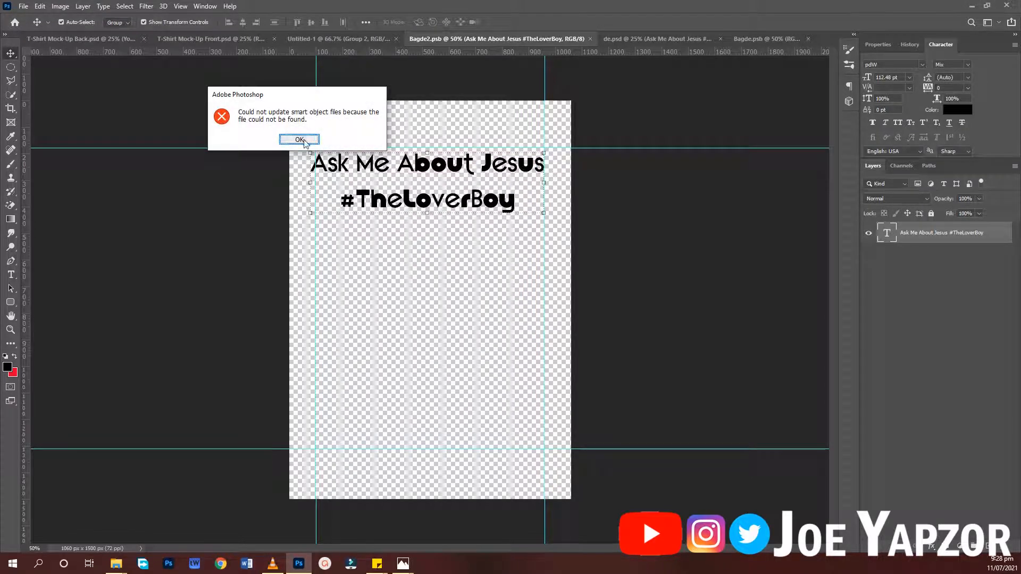
- Save Bagde2.psb, dismiss the error message, and return to T-Shirt Mock-Up Back.psd with no layer selected
left_click(299, 140)
left_click(52, 37)
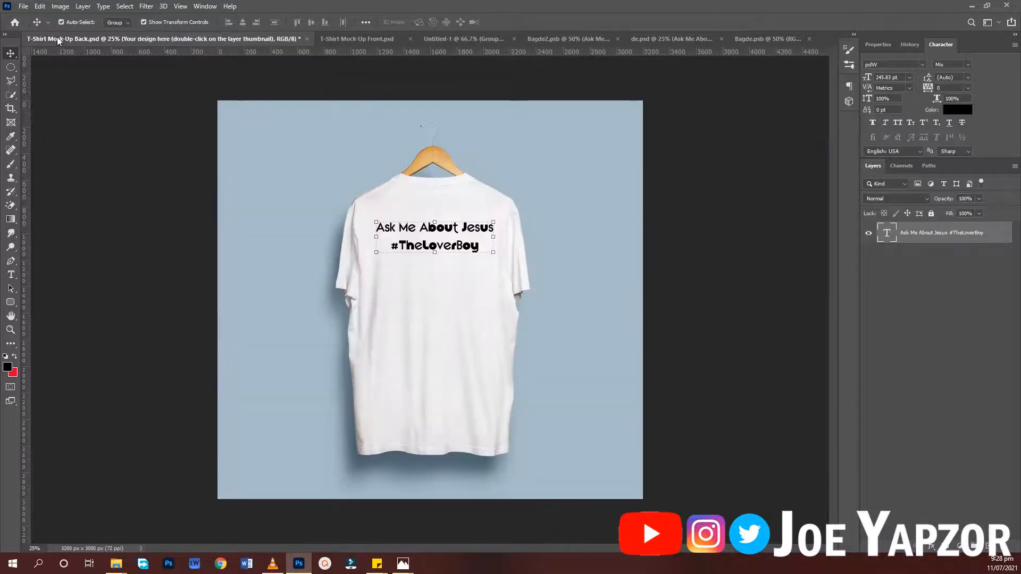
left_click(743, 285)
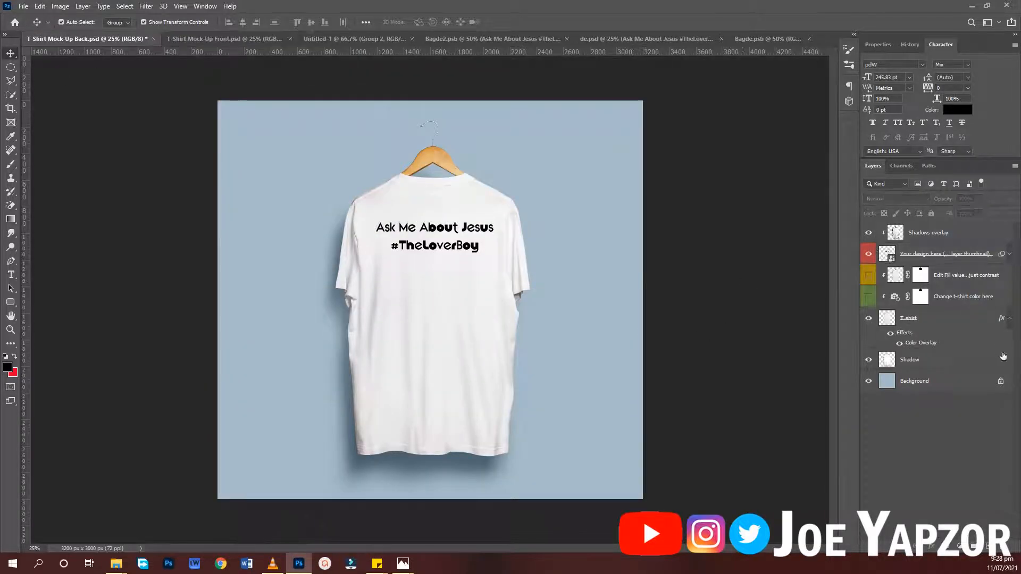
- Open the overlay color picker in the back mock-up's T-shirt layer Color Overlay settings
left_click(957, 326)
double_click(994, 324)
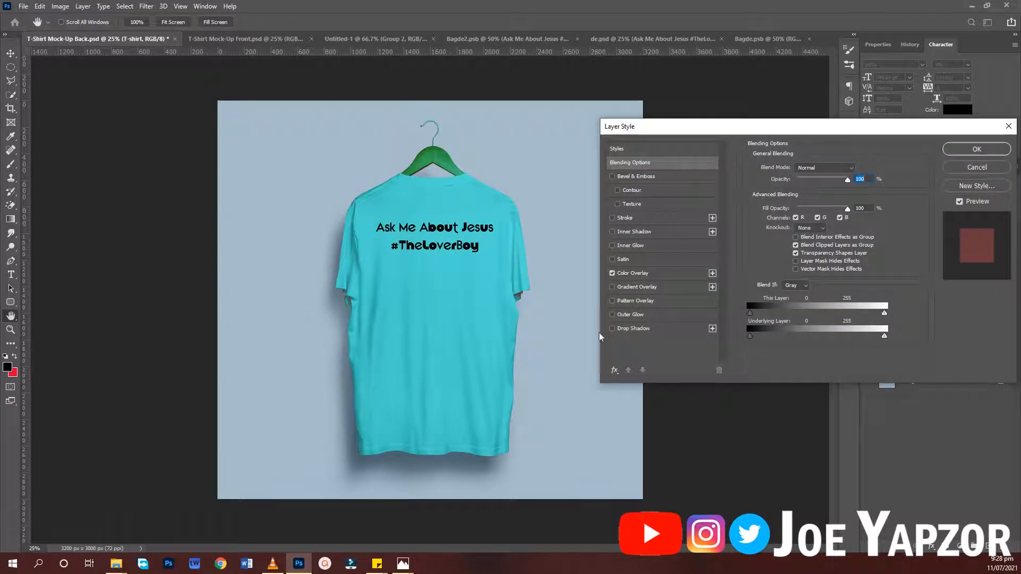
left_click(663, 272)
left_click(858, 169)
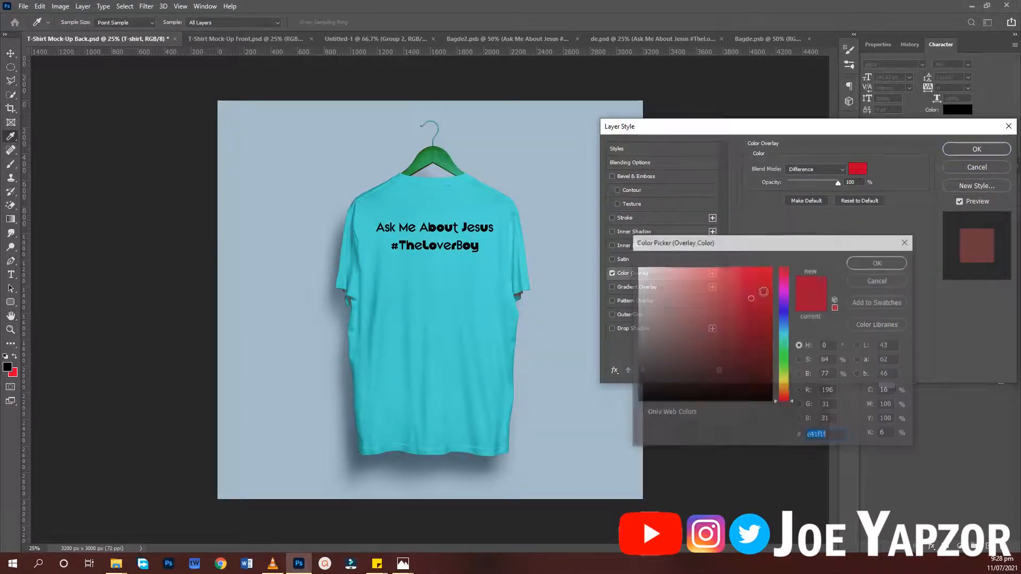
- Shift the overlay color's hue to 308° to get the bright magenta ff00de
left_click(783, 302)
left_click_drag(783, 303, 783, 290)
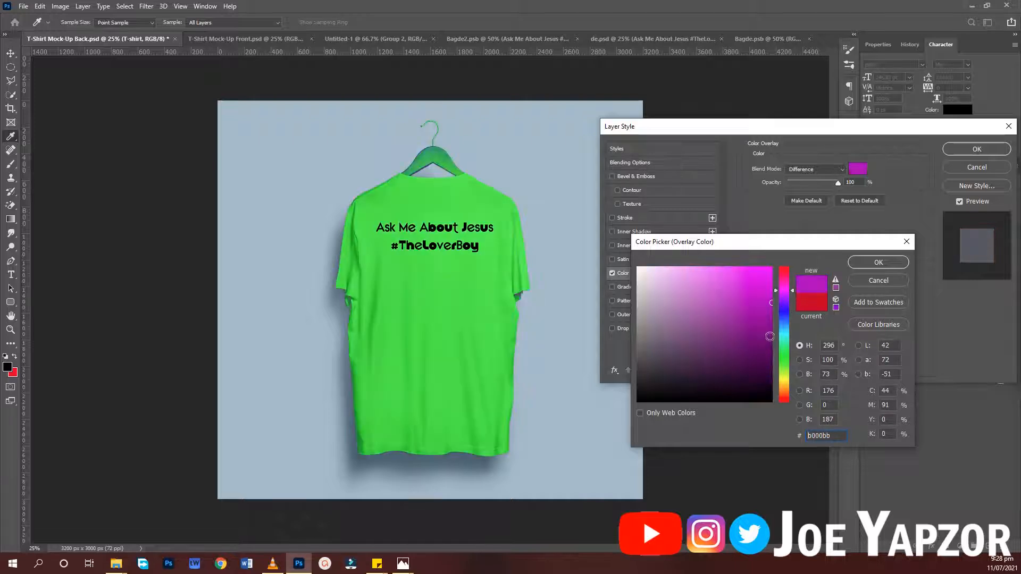
left_click_drag(783, 343, 784, 286)
left_click(758, 276)
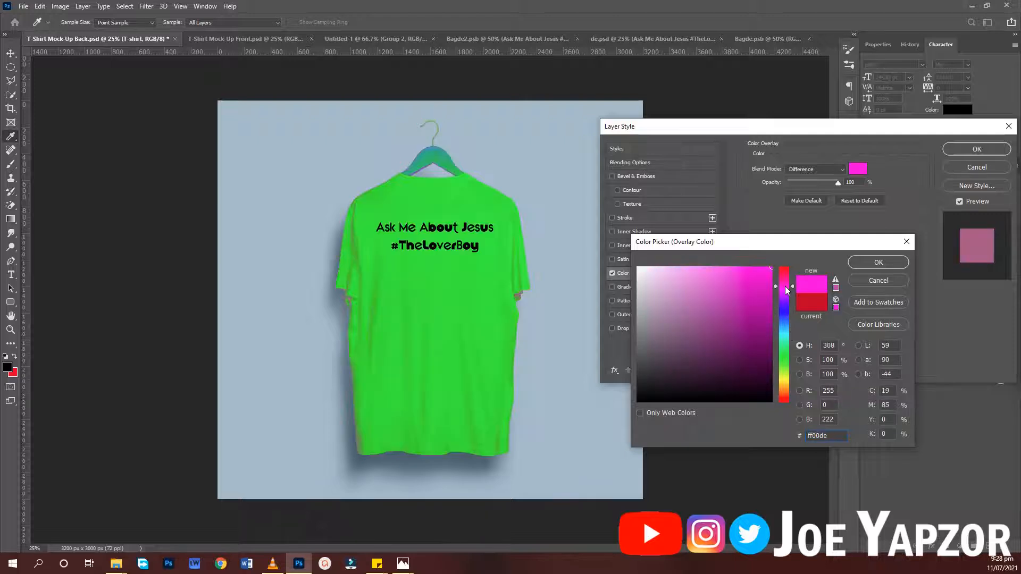
- Darken the overlay color to the muted magenta 9c1c8b and apply the layer style
left_click(761, 315)
left_click(748, 319)
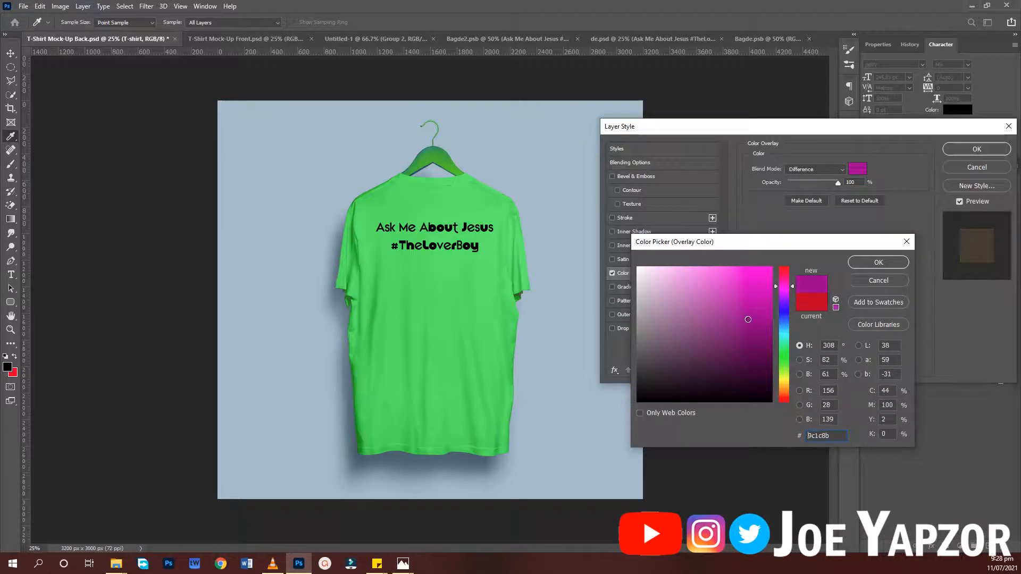
left_click(870, 263)
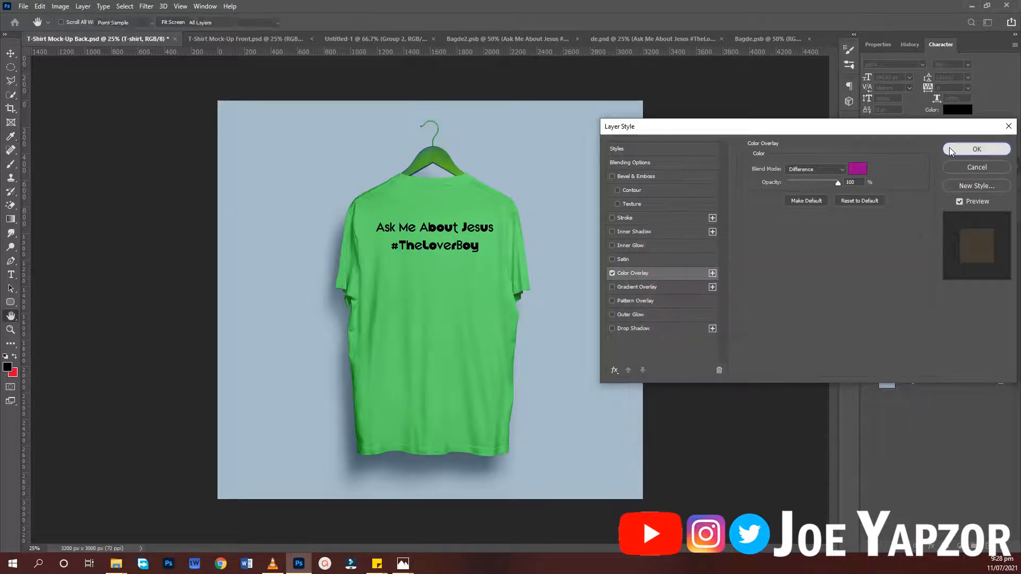
left_click(949, 149)
- Deselect the T-shirt layer and switch to T-Shirt Mock-Up Front.psd to view the front design
left_click(731, 282)
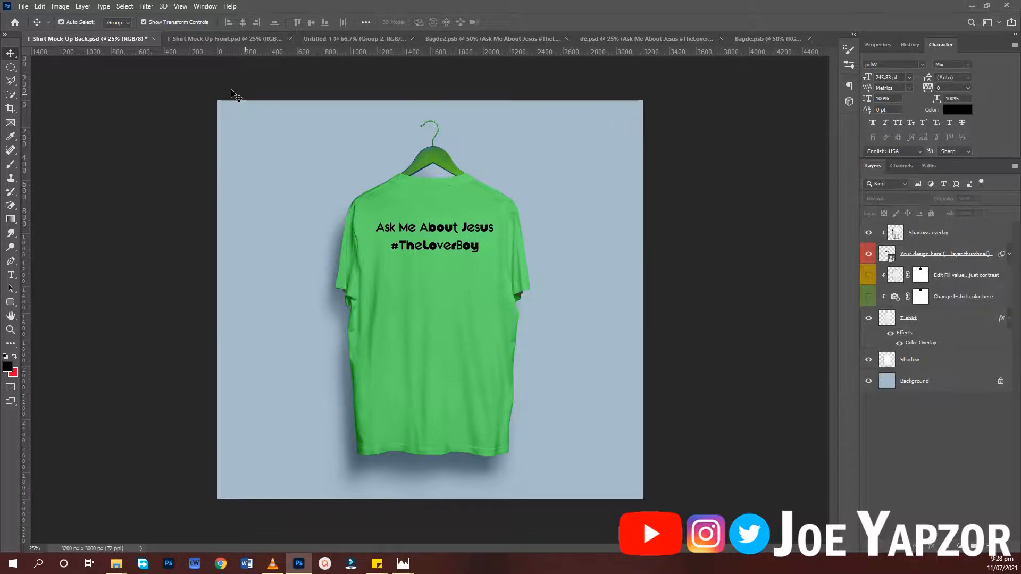
left_click(226, 42)
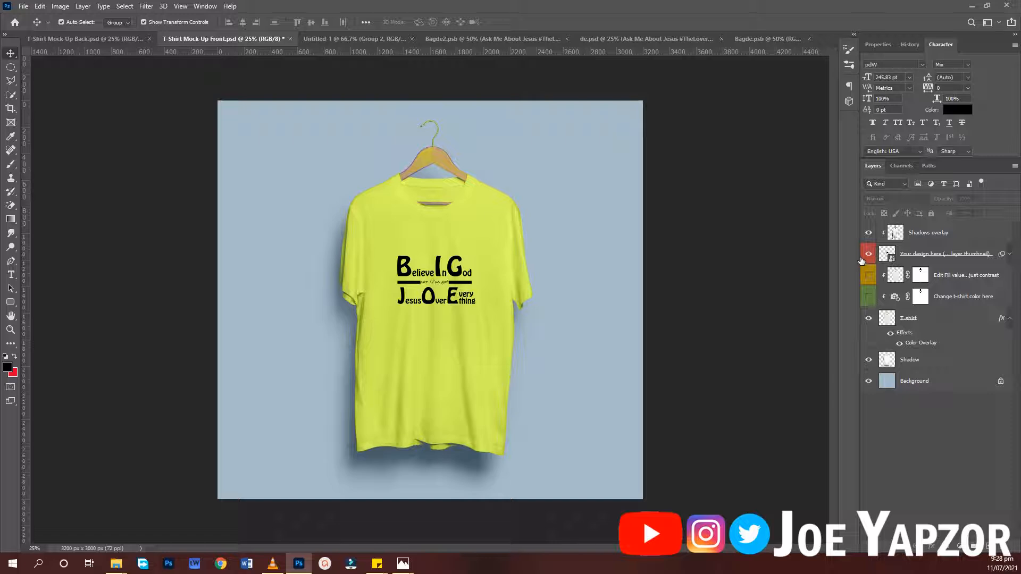
- Show the "Change t-shirt color here" layer and hide the T-shirt layer's effects in the front mock-up
left_click(868, 300)
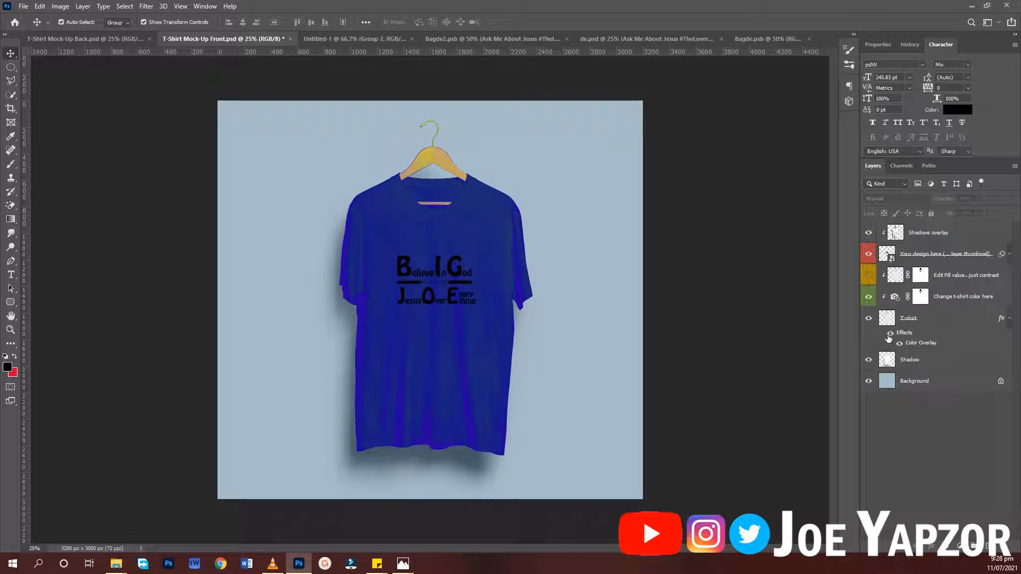
left_click(889, 335)
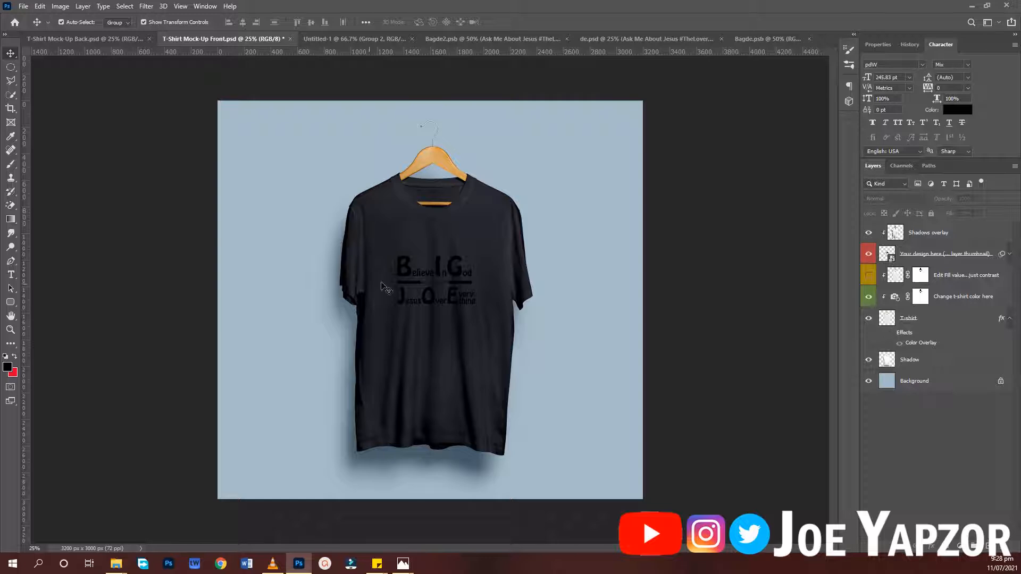
left_click(450, 278)
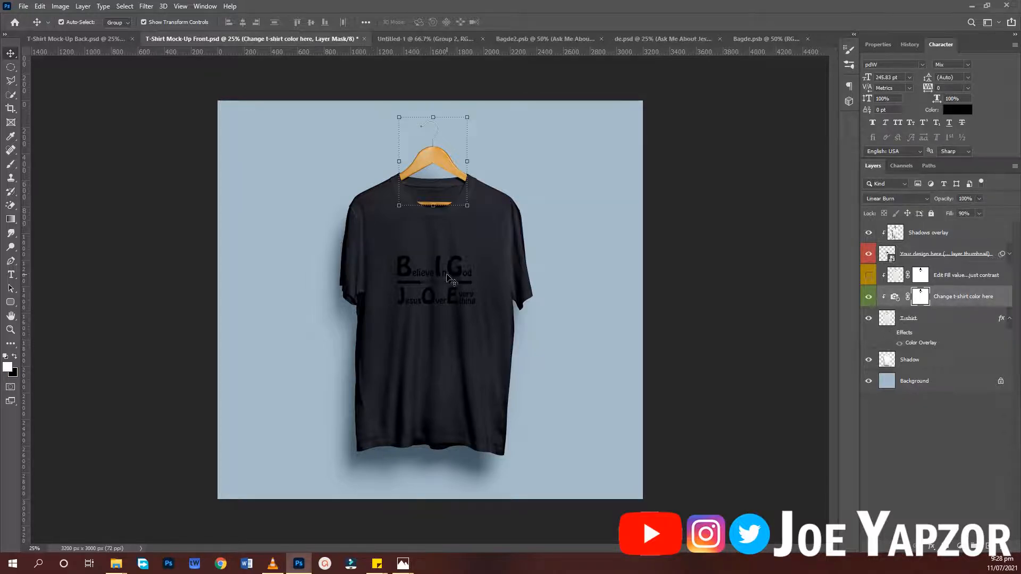
- Switch to Bagde.psb, expand the bIGJOE1.PNG group and set the "coz U've got" text color to white ffffff
left_click(764, 36)
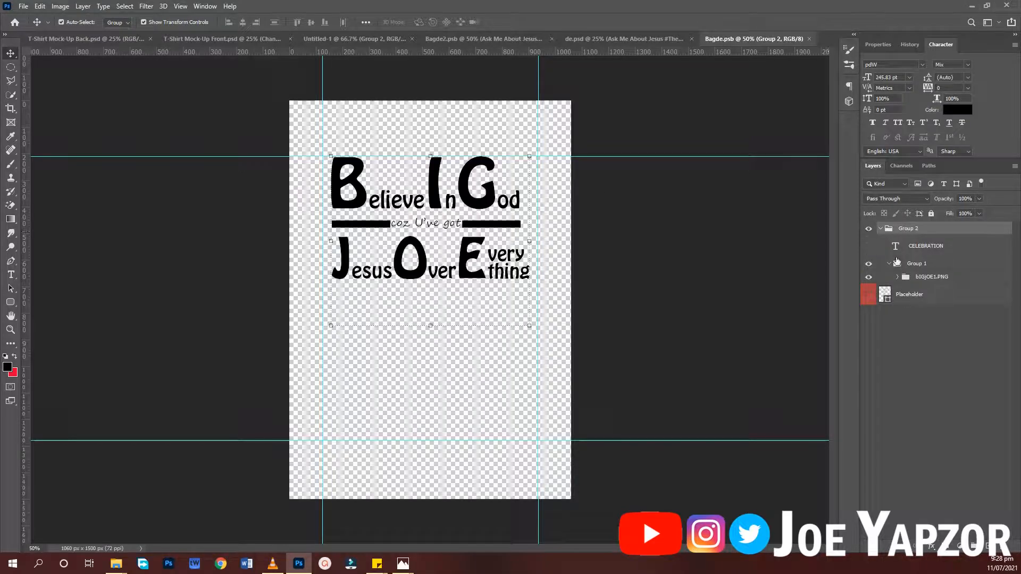
left_click(918, 276)
left_click(898, 277)
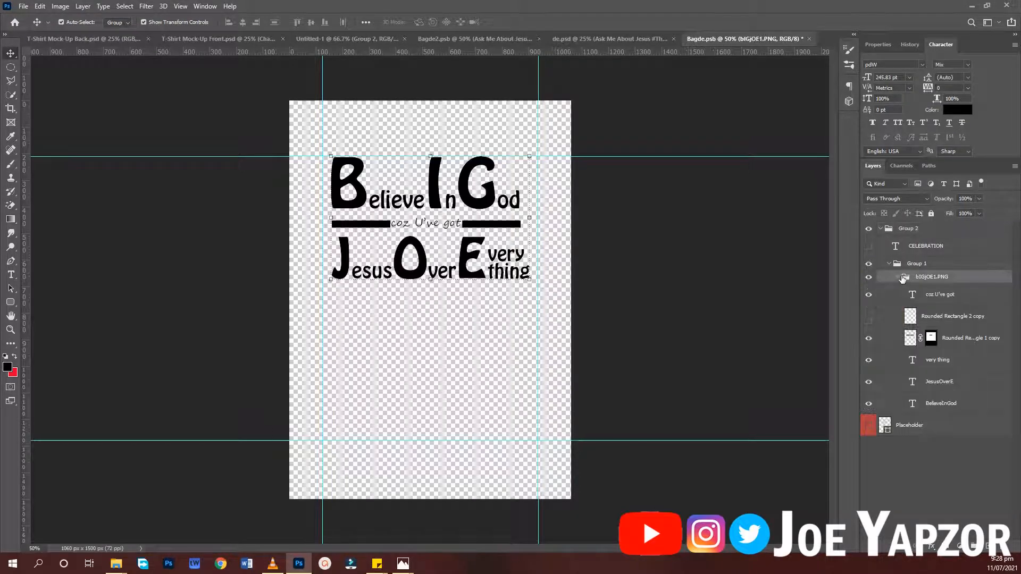
left_click(920, 301)
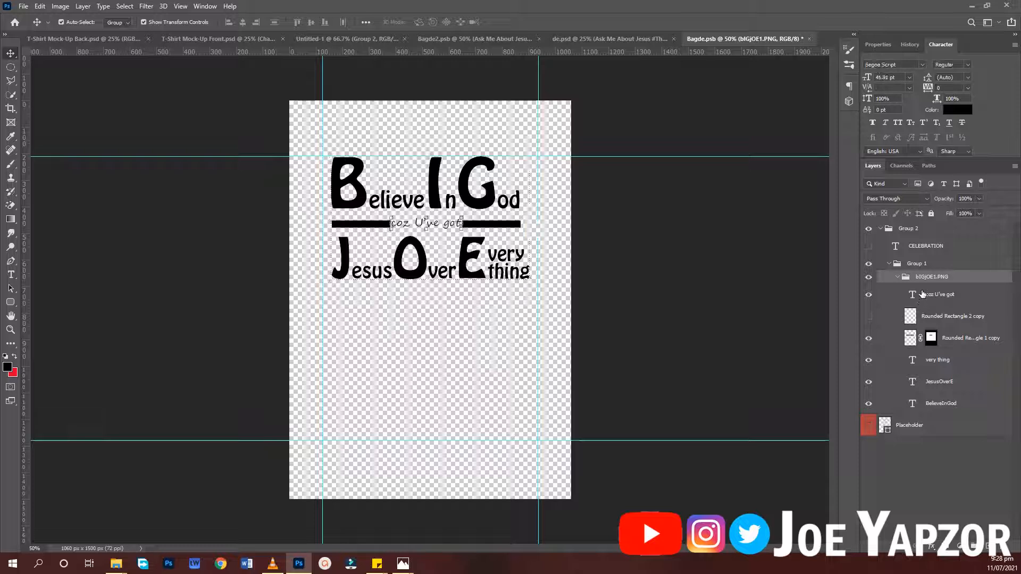
left_click(953, 110)
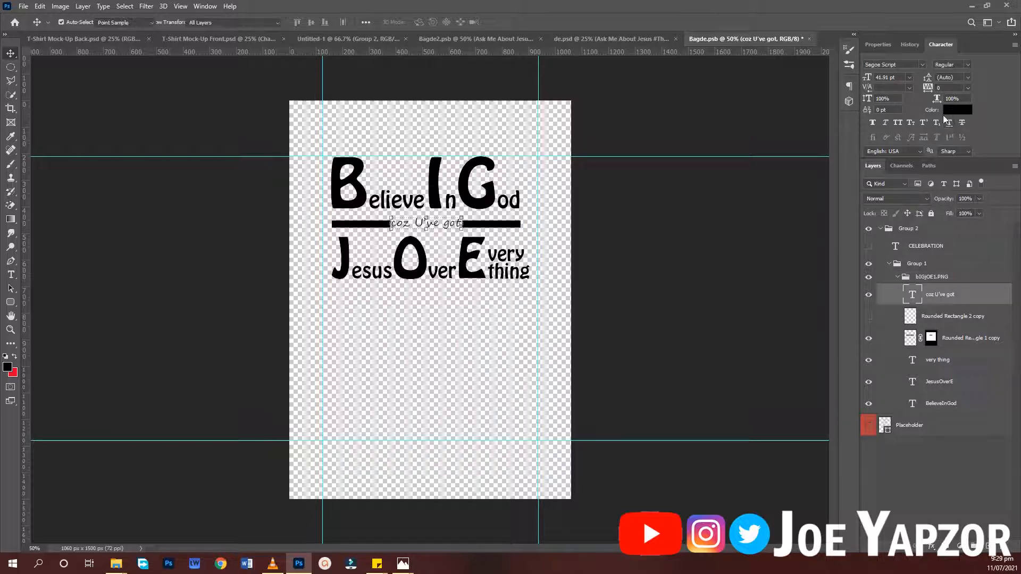
left_click(459, 470)
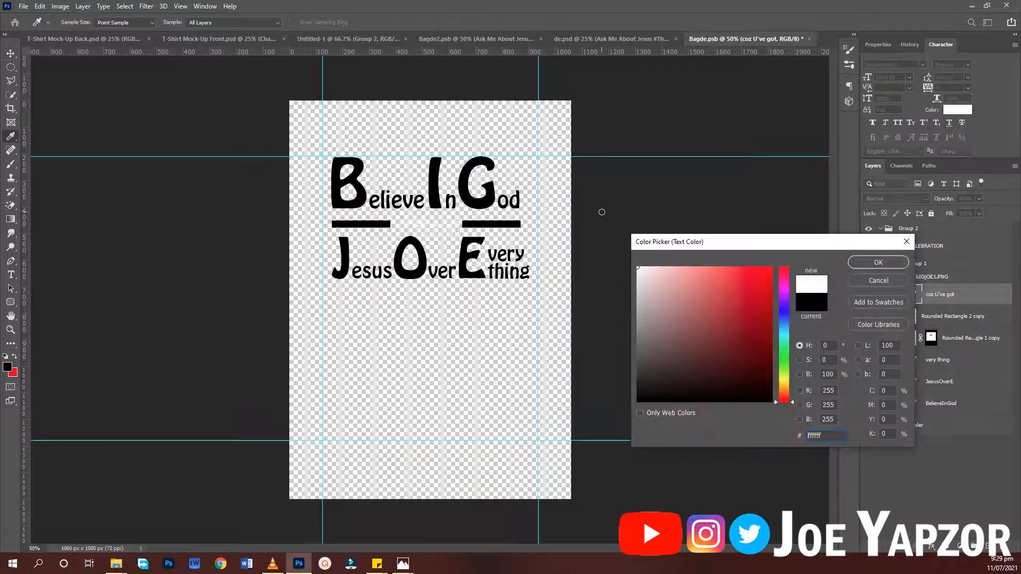
left_click(878, 261)
- Set auto-select to Layer, then select all the design's visible layers together and set their text color to white ffffff
left_click_drag(281, 179, 649, 315)
left_click(113, 25)
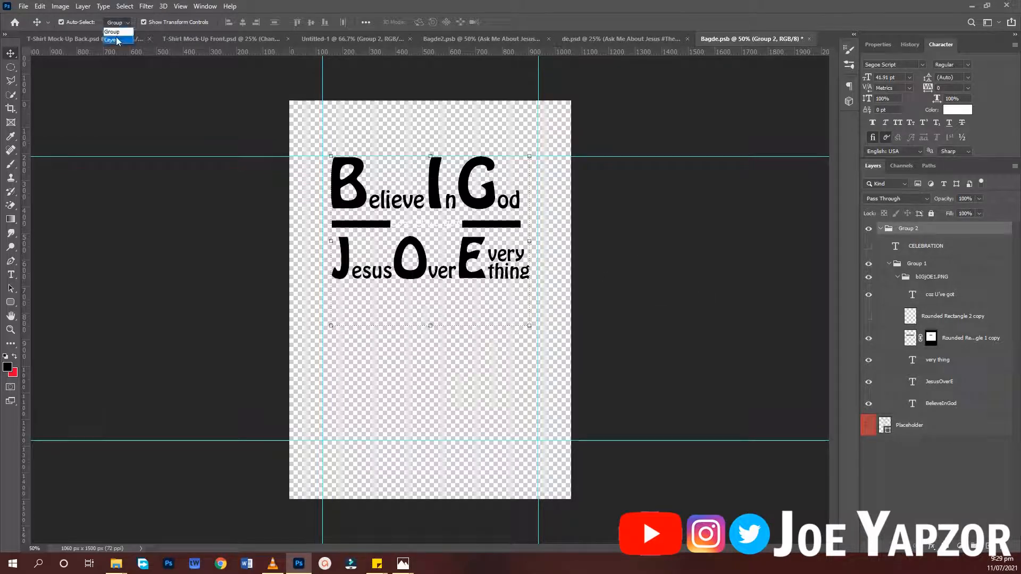
left_click(116, 40)
left_click(193, 118)
left_click_drag(287, 193, 526, 229)
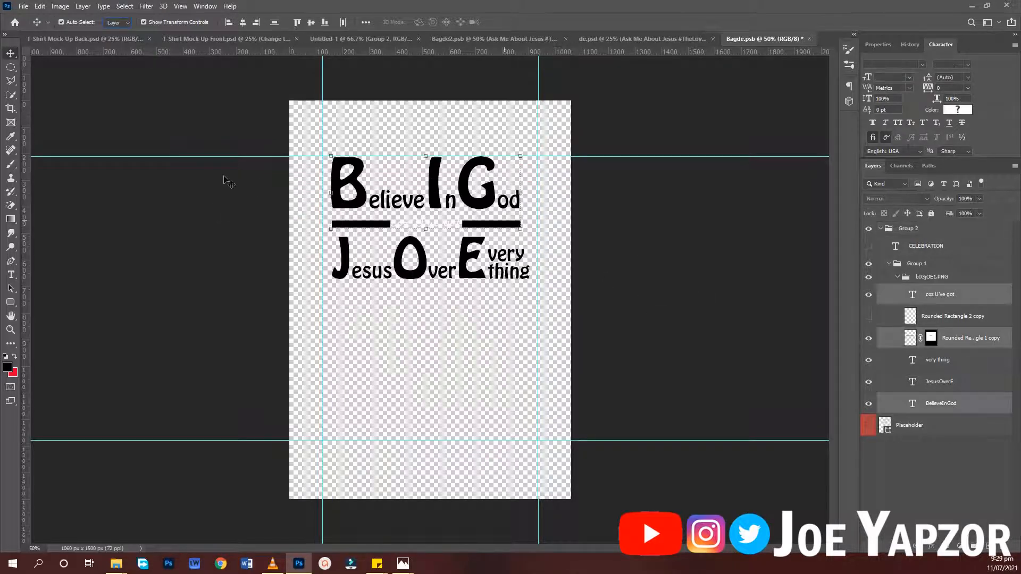
left_click_drag(225, 177, 534, 286)
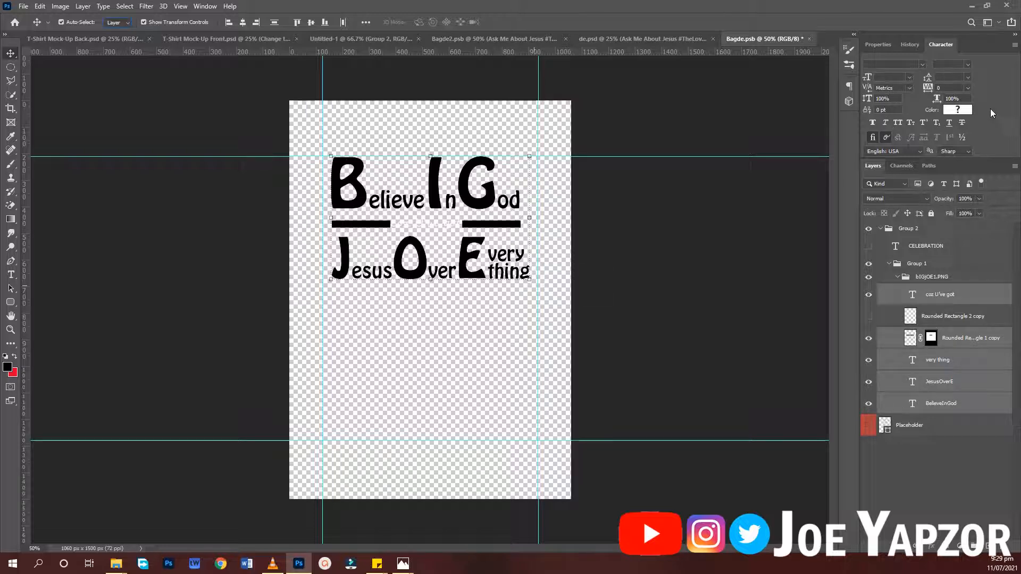
left_click(952, 109)
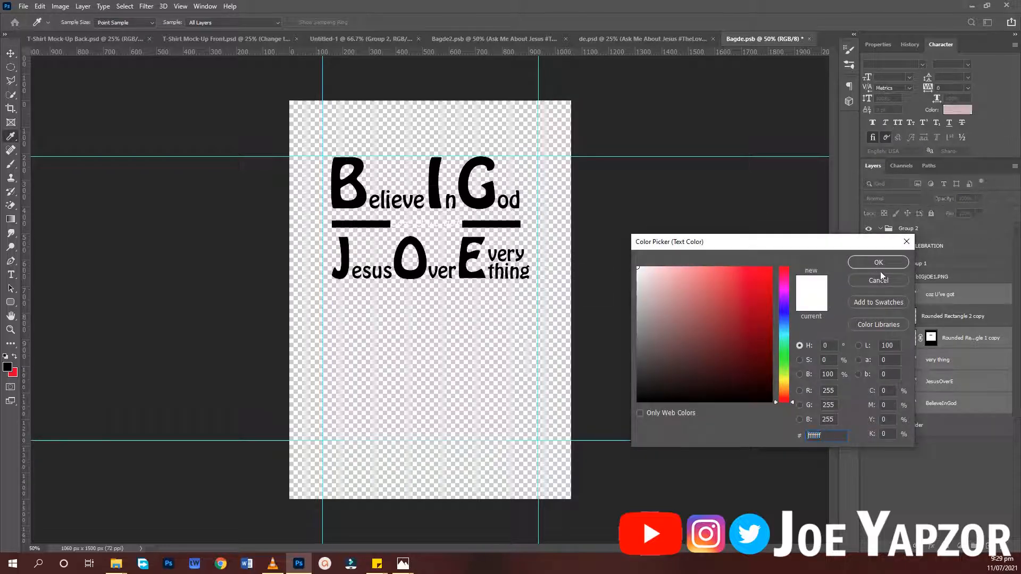
left_click(879, 262)
- Apply a white Color Overlay to the Rounded Rectangle 1 copy layer that forms the black divider bars
left_click(488, 225)
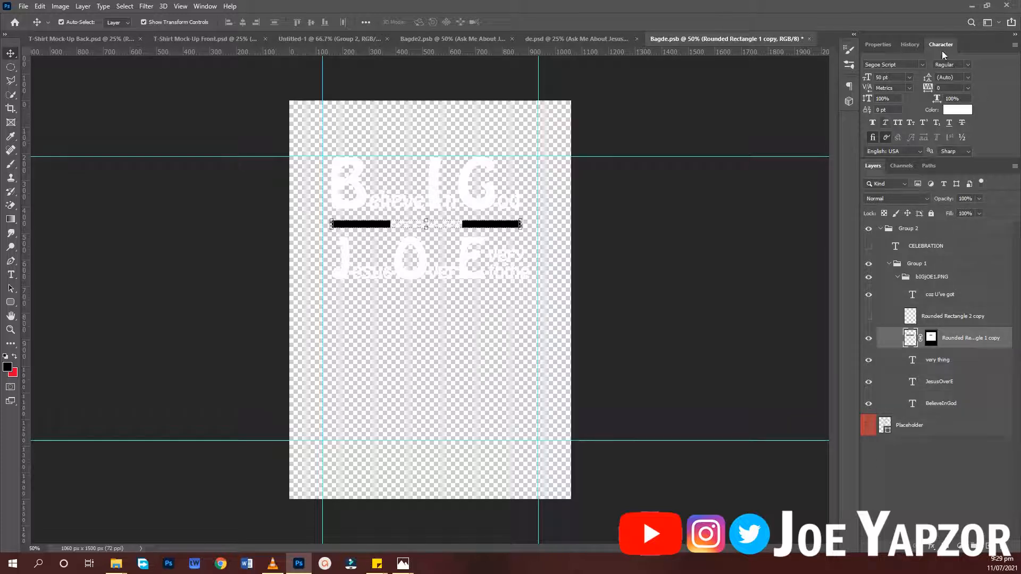
left_click(880, 46)
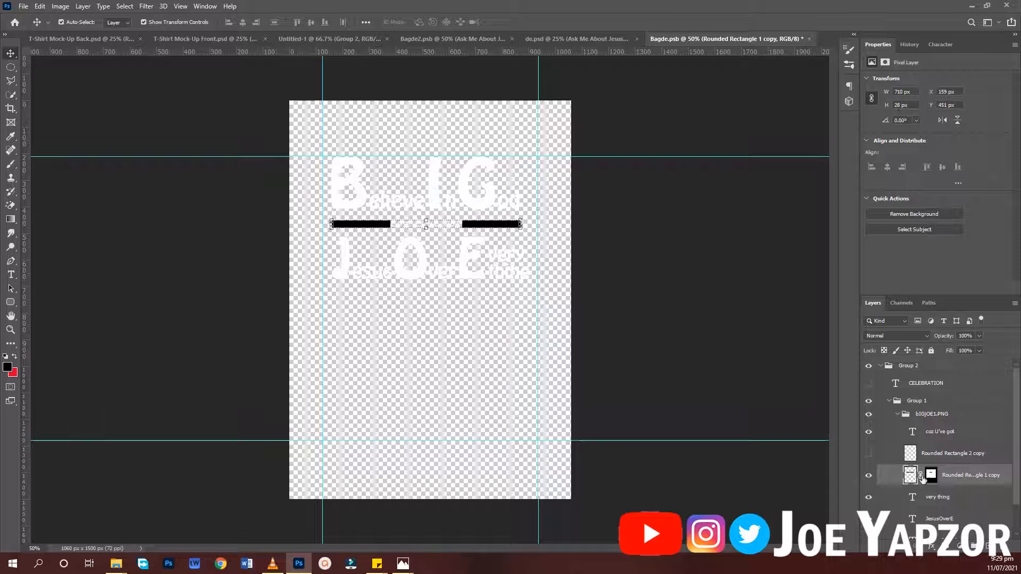
double_click(998, 484)
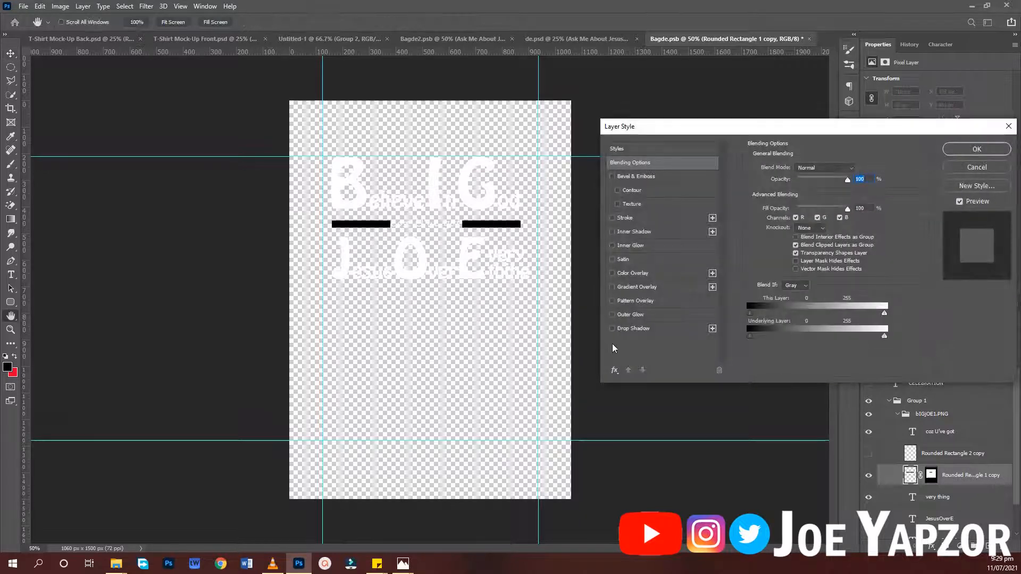
left_click(641, 276)
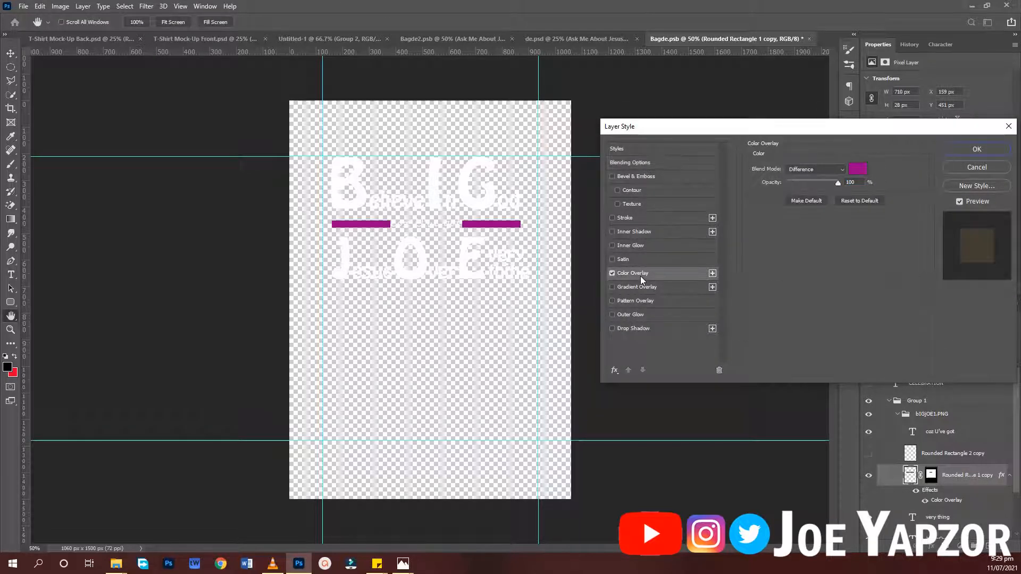
left_click(858, 169)
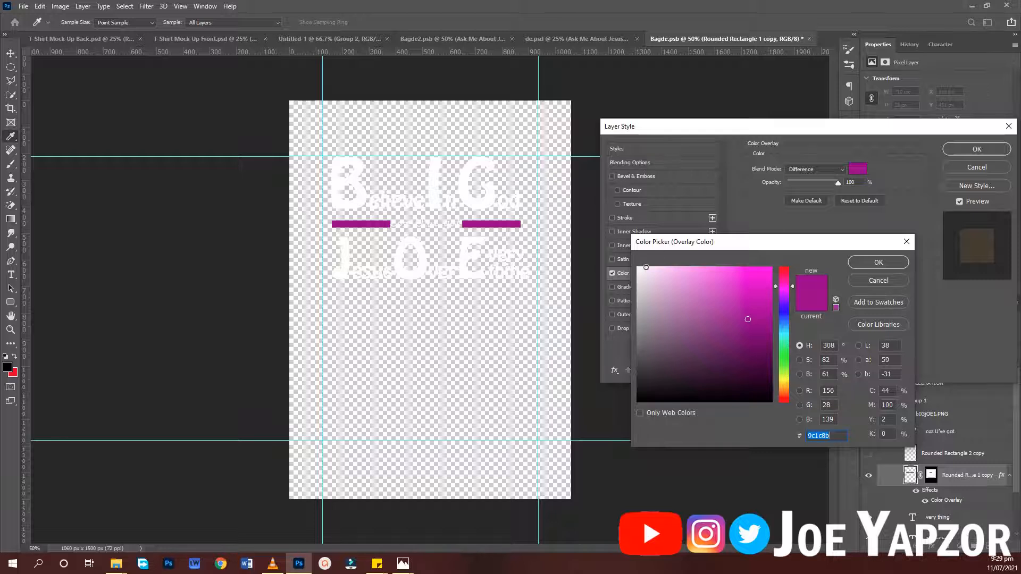
left_click_drag(645, 267, 641, 259)
left_click(867, 262)
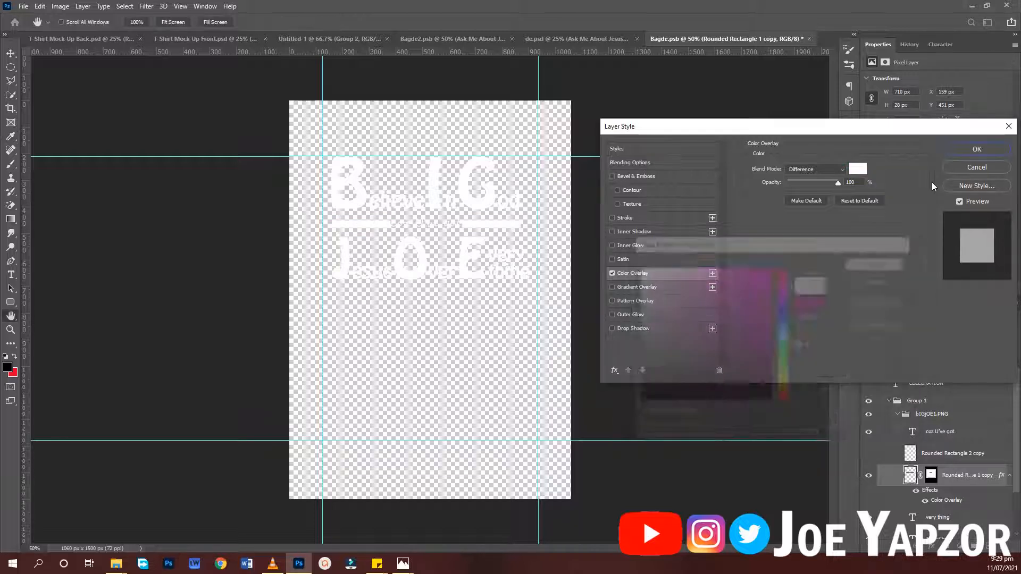
left_click(964, 151)
- Save Bagde.psb, return to T-Shirt Mock-Up Front.psd and deselect the design layer
key("ctrl+s")
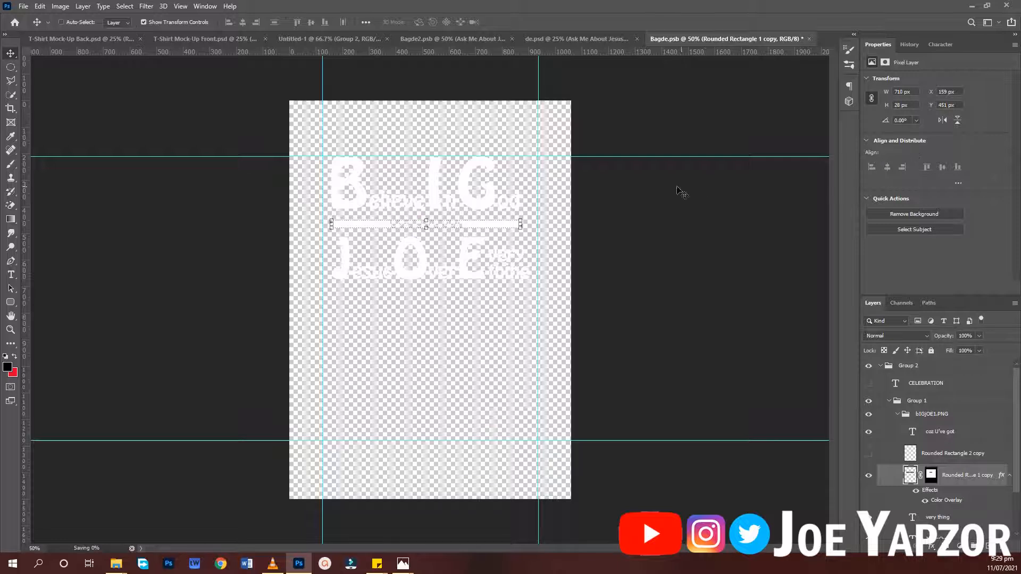
left_click(299, 140)
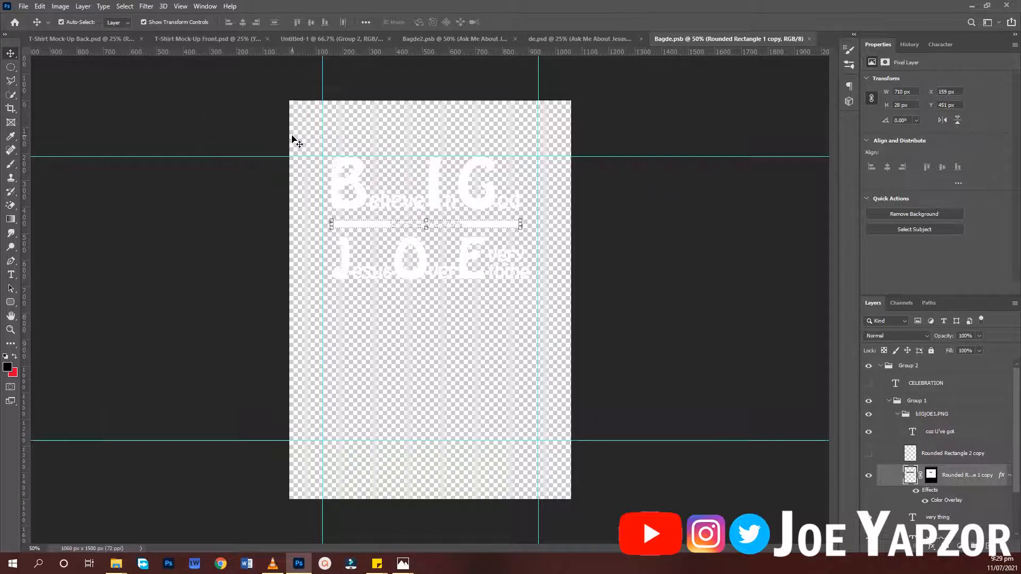
left_click(187, 40)
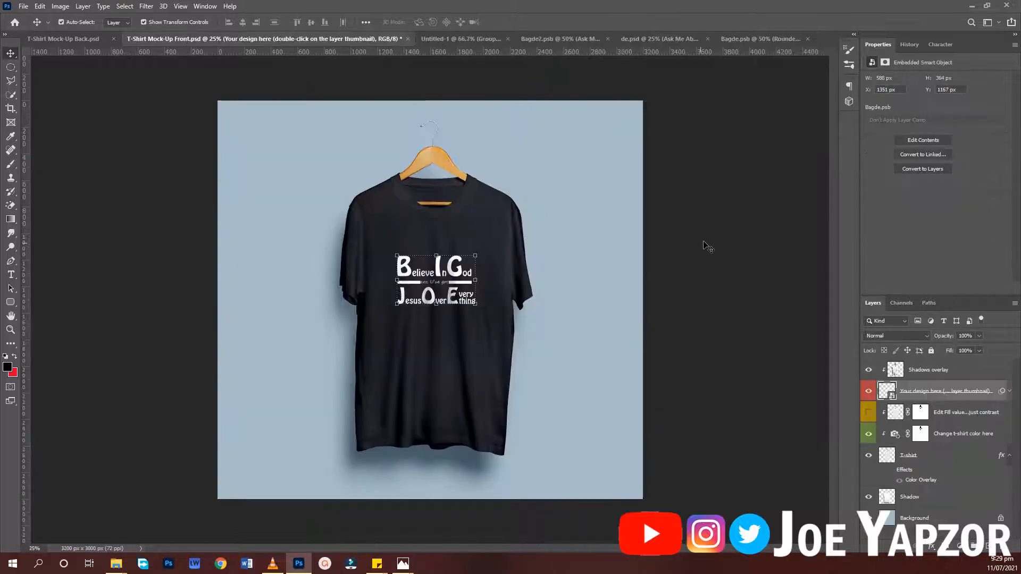
left_click(712, 234)
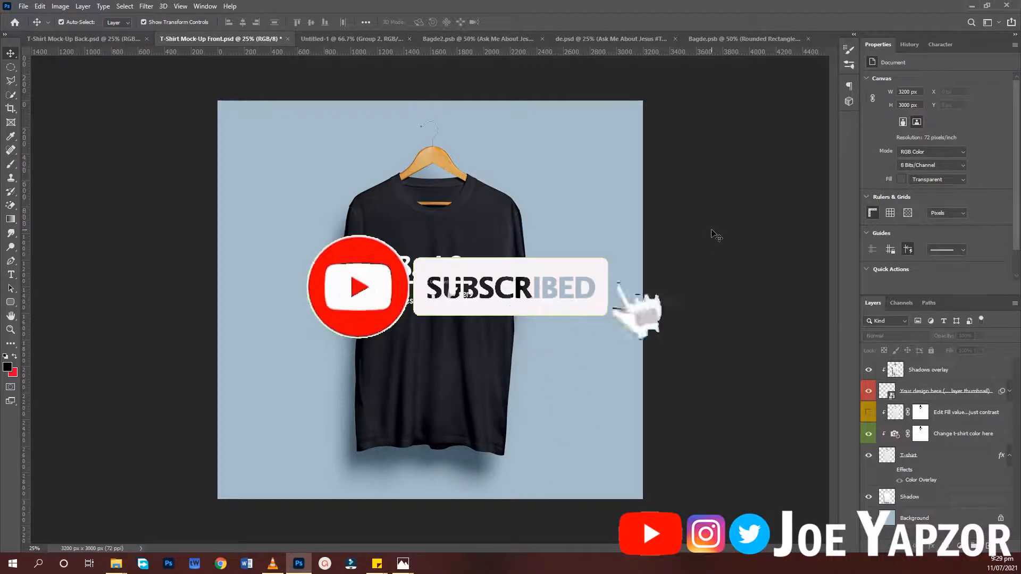